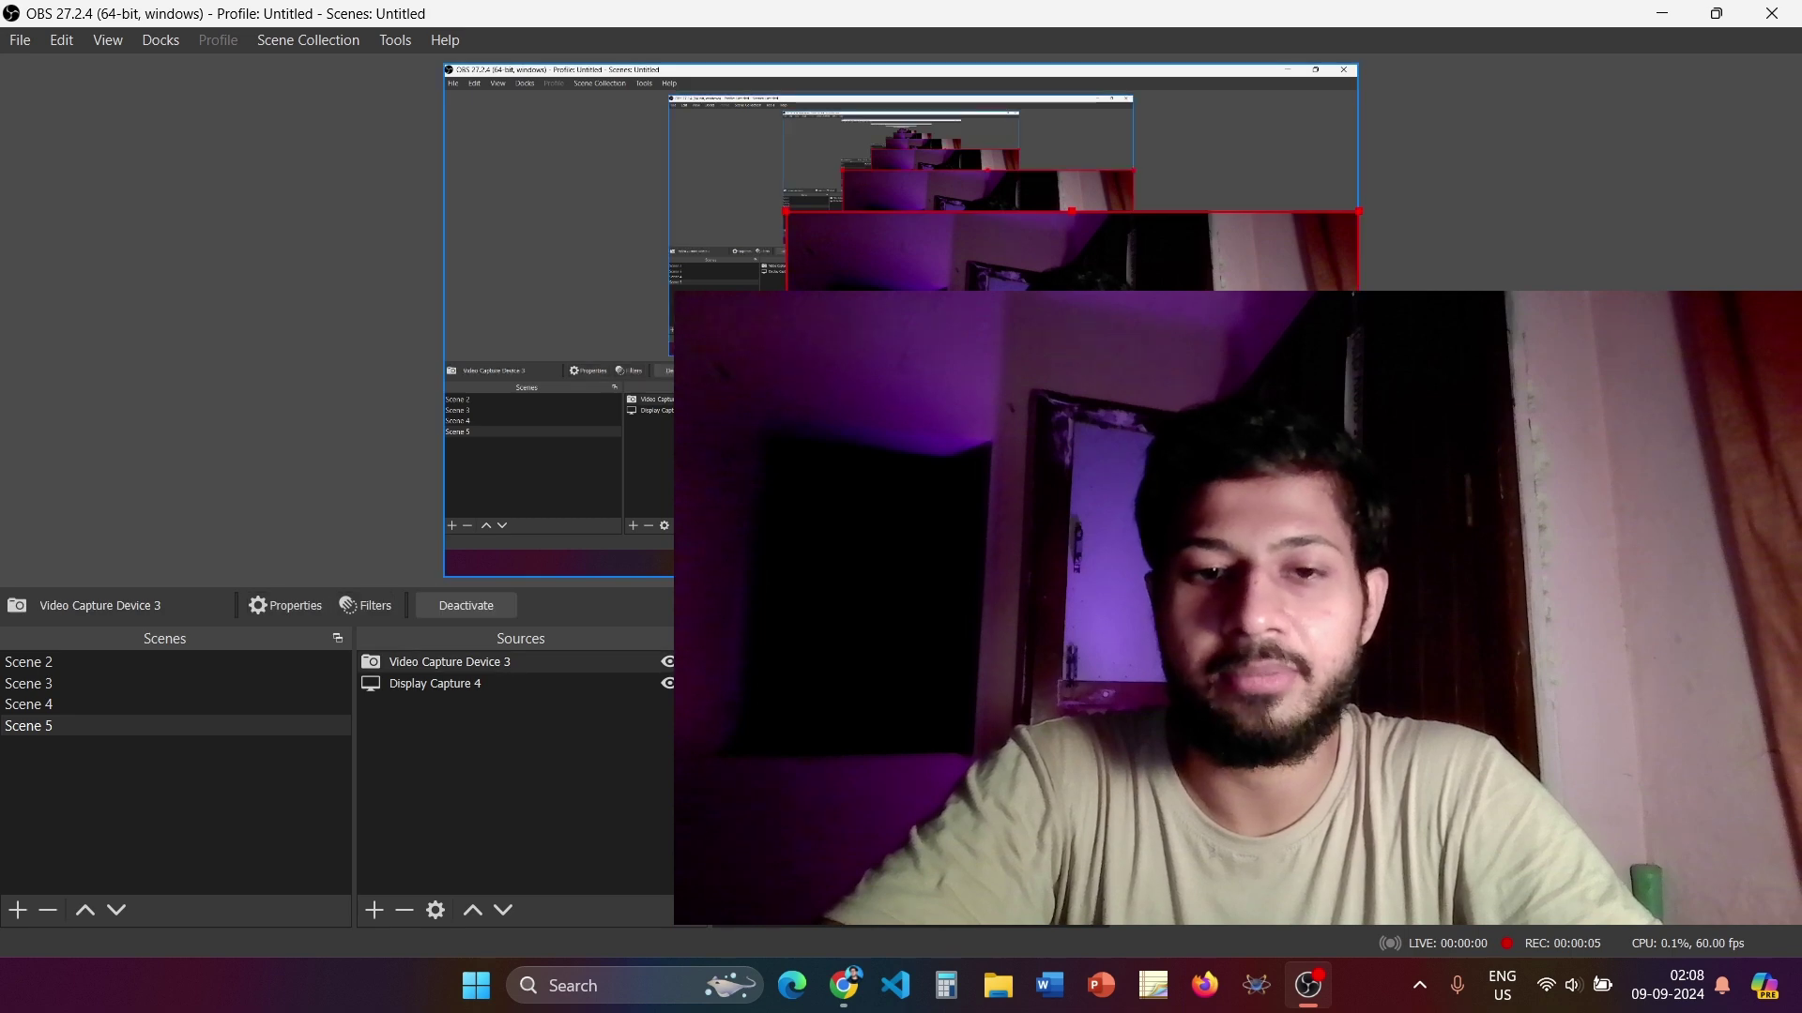
Step: Shrink the webcam overlay to a small top-right box, lower it slightly, then show the Zazzle page
{"action": "left_click_drag", "start_coordinate": [1071, 533], "coordinate": [1239, 342]}
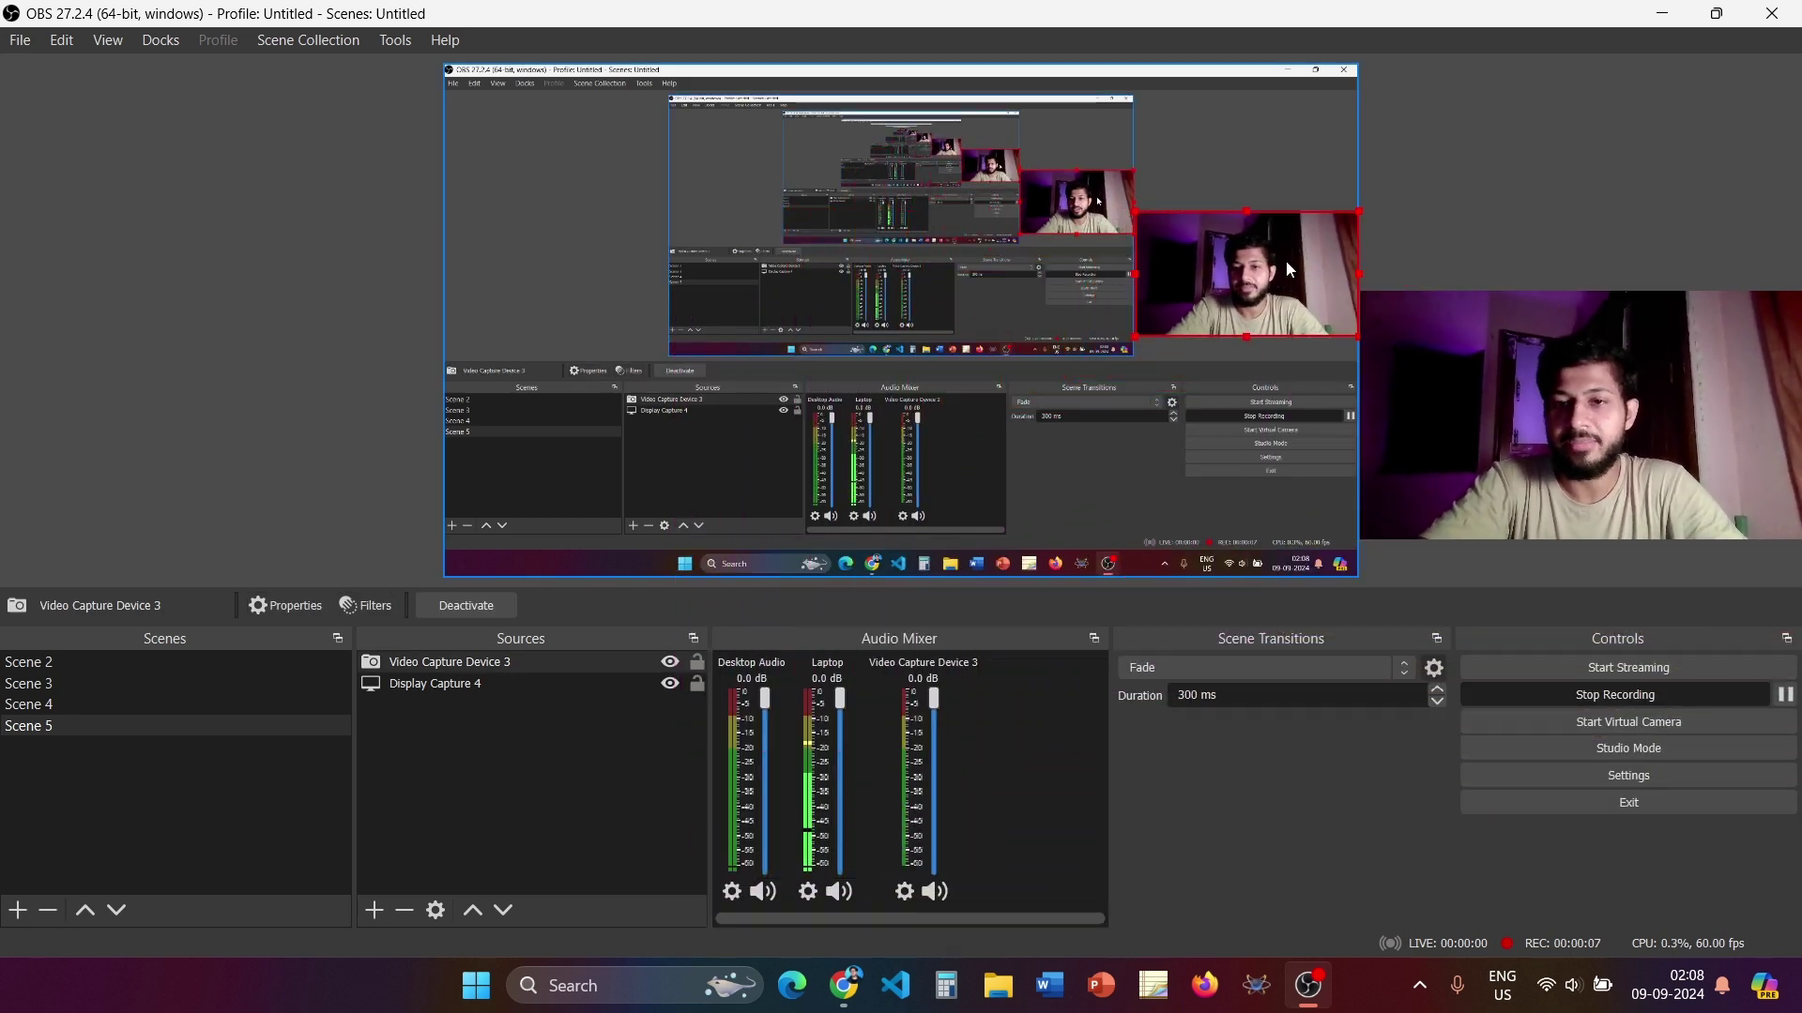
{"action": "left_click_drag", "start_coordinate": [1288, 267], "coordinate": [1225, 383]}
{"action": "left_click", "coordinate": [901, 901]}
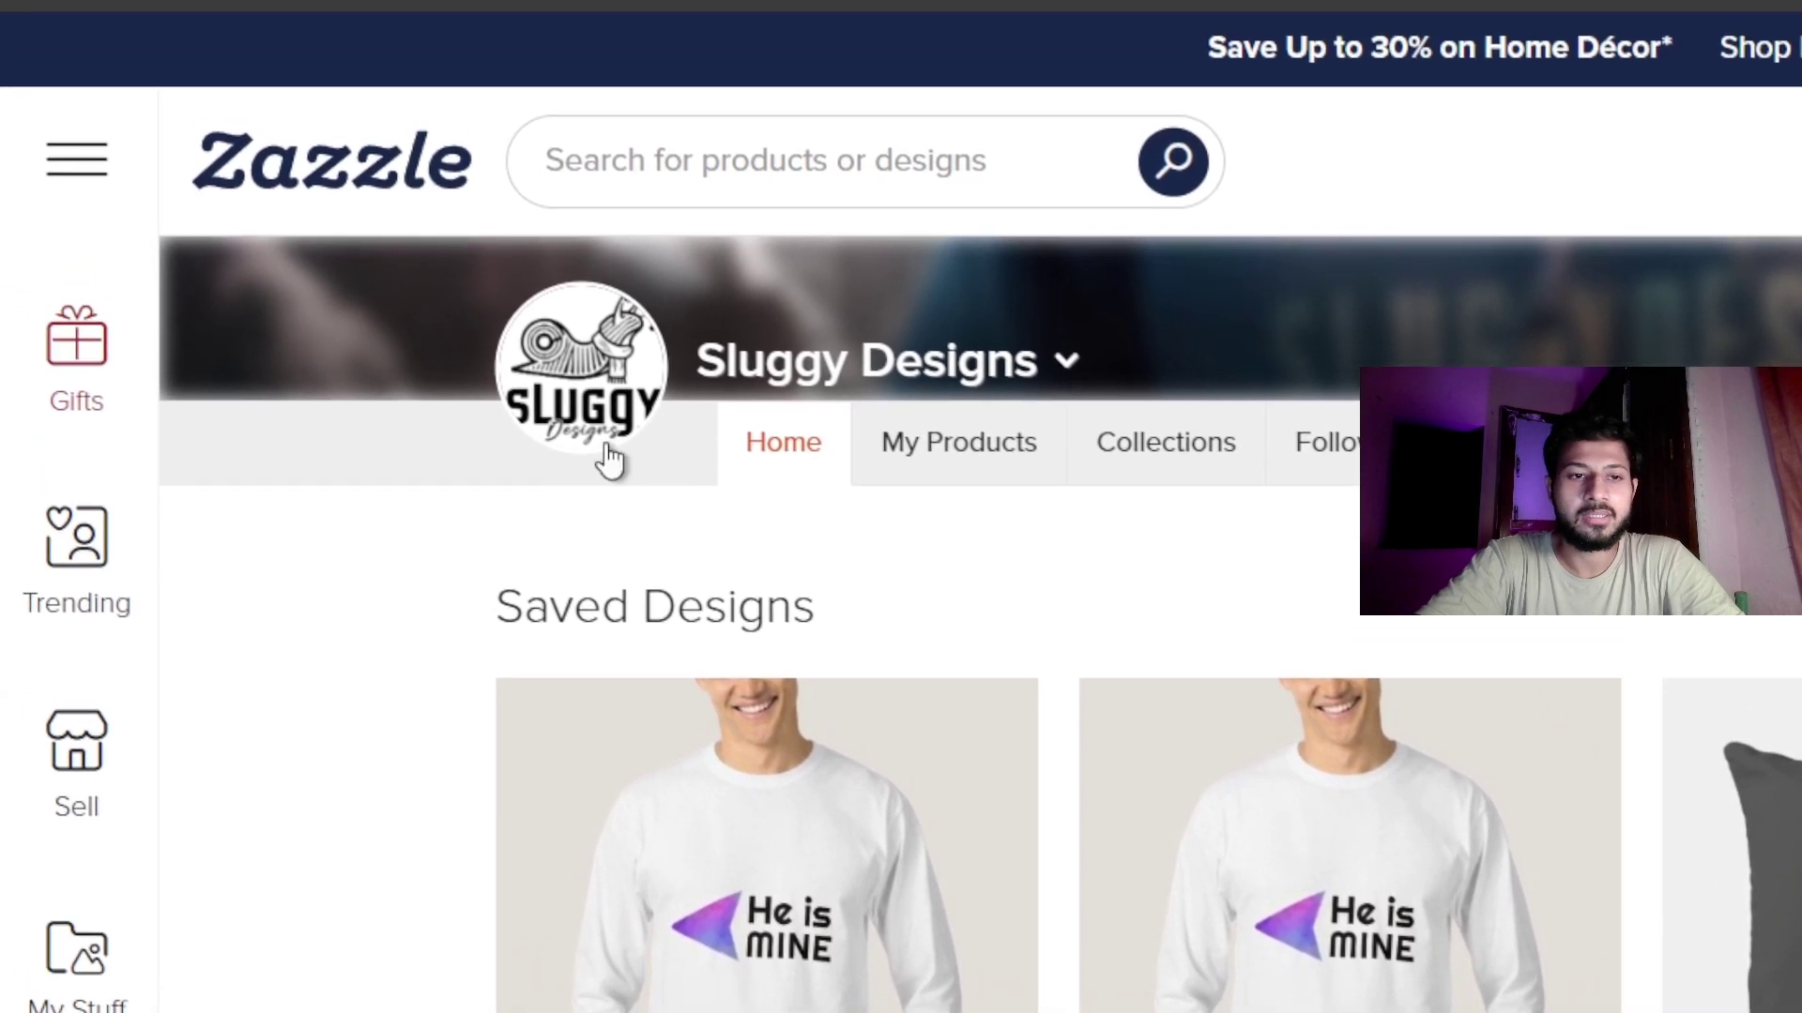
{"action": "scroll", "coordinate": [704, 563], "scroll_direction": "down", "scroll_amount": 2}
{"action": "scroll", "coordinate": [817, 723], "scroll_direction": "down", "scroll_amount": 5}
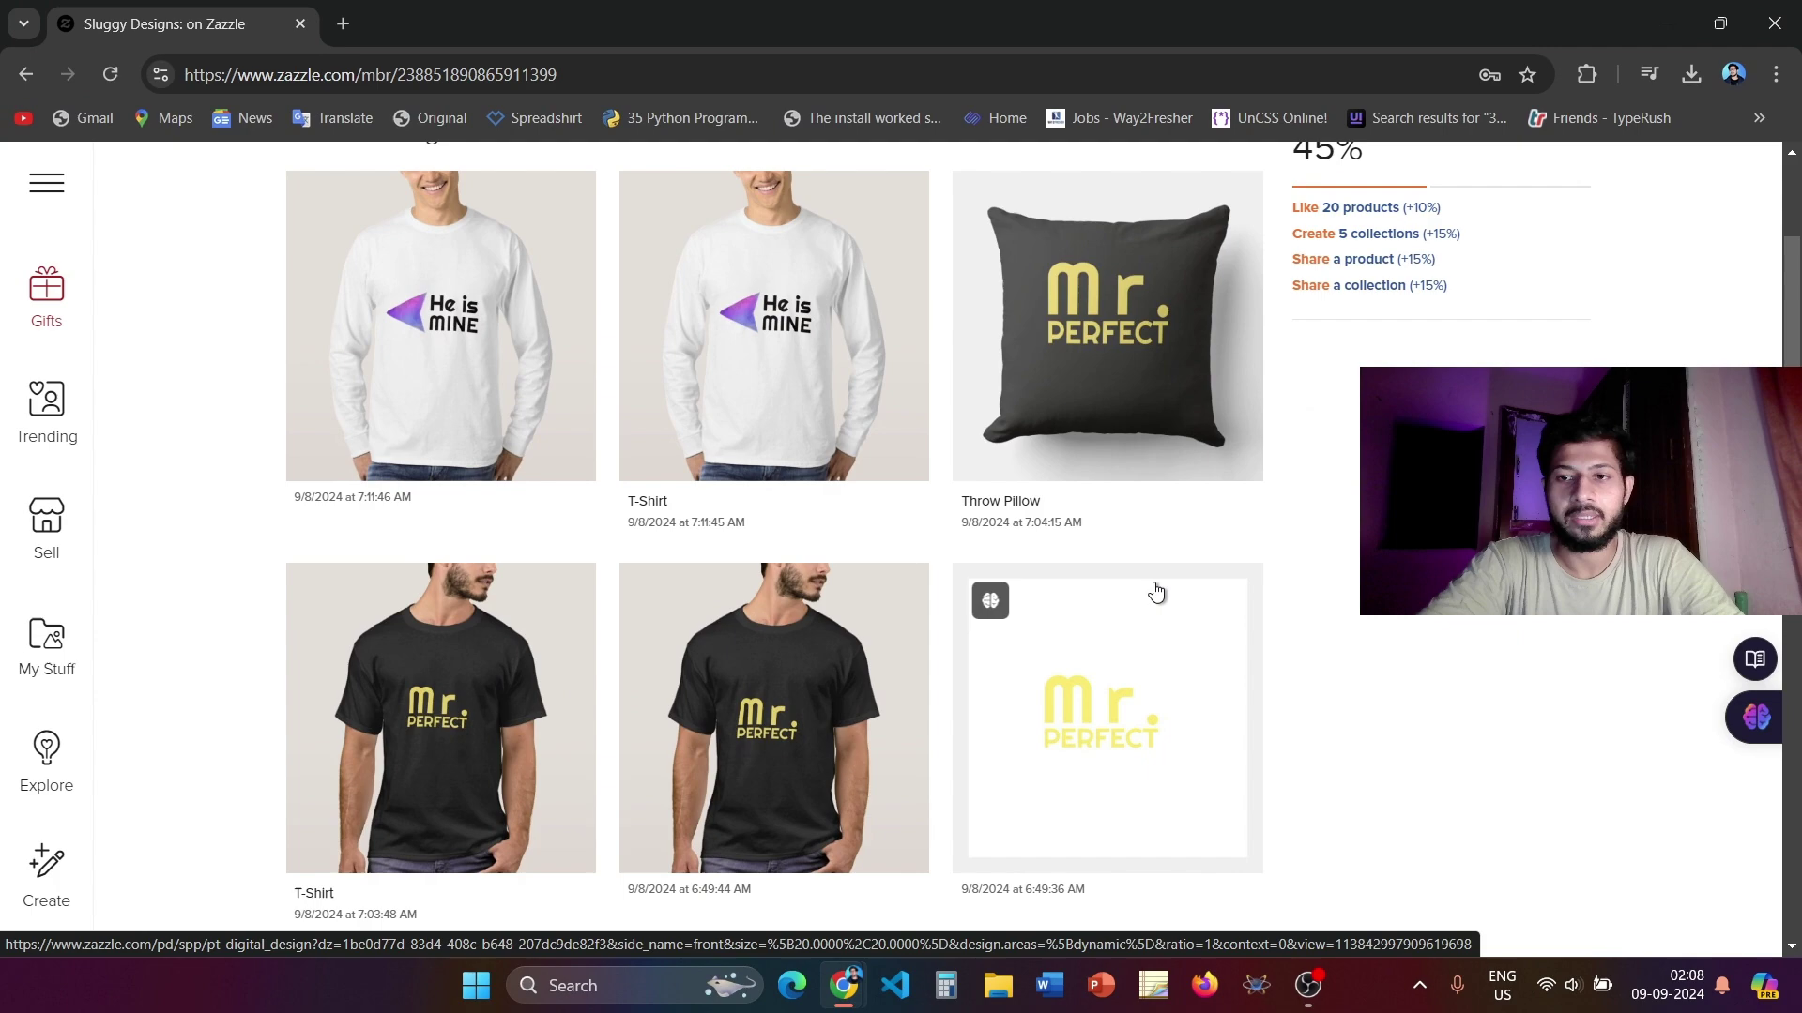
{"action": "scroll", "coordinate": [1157, 581], "scroll_direction": "down", "scroll_amount": 3}
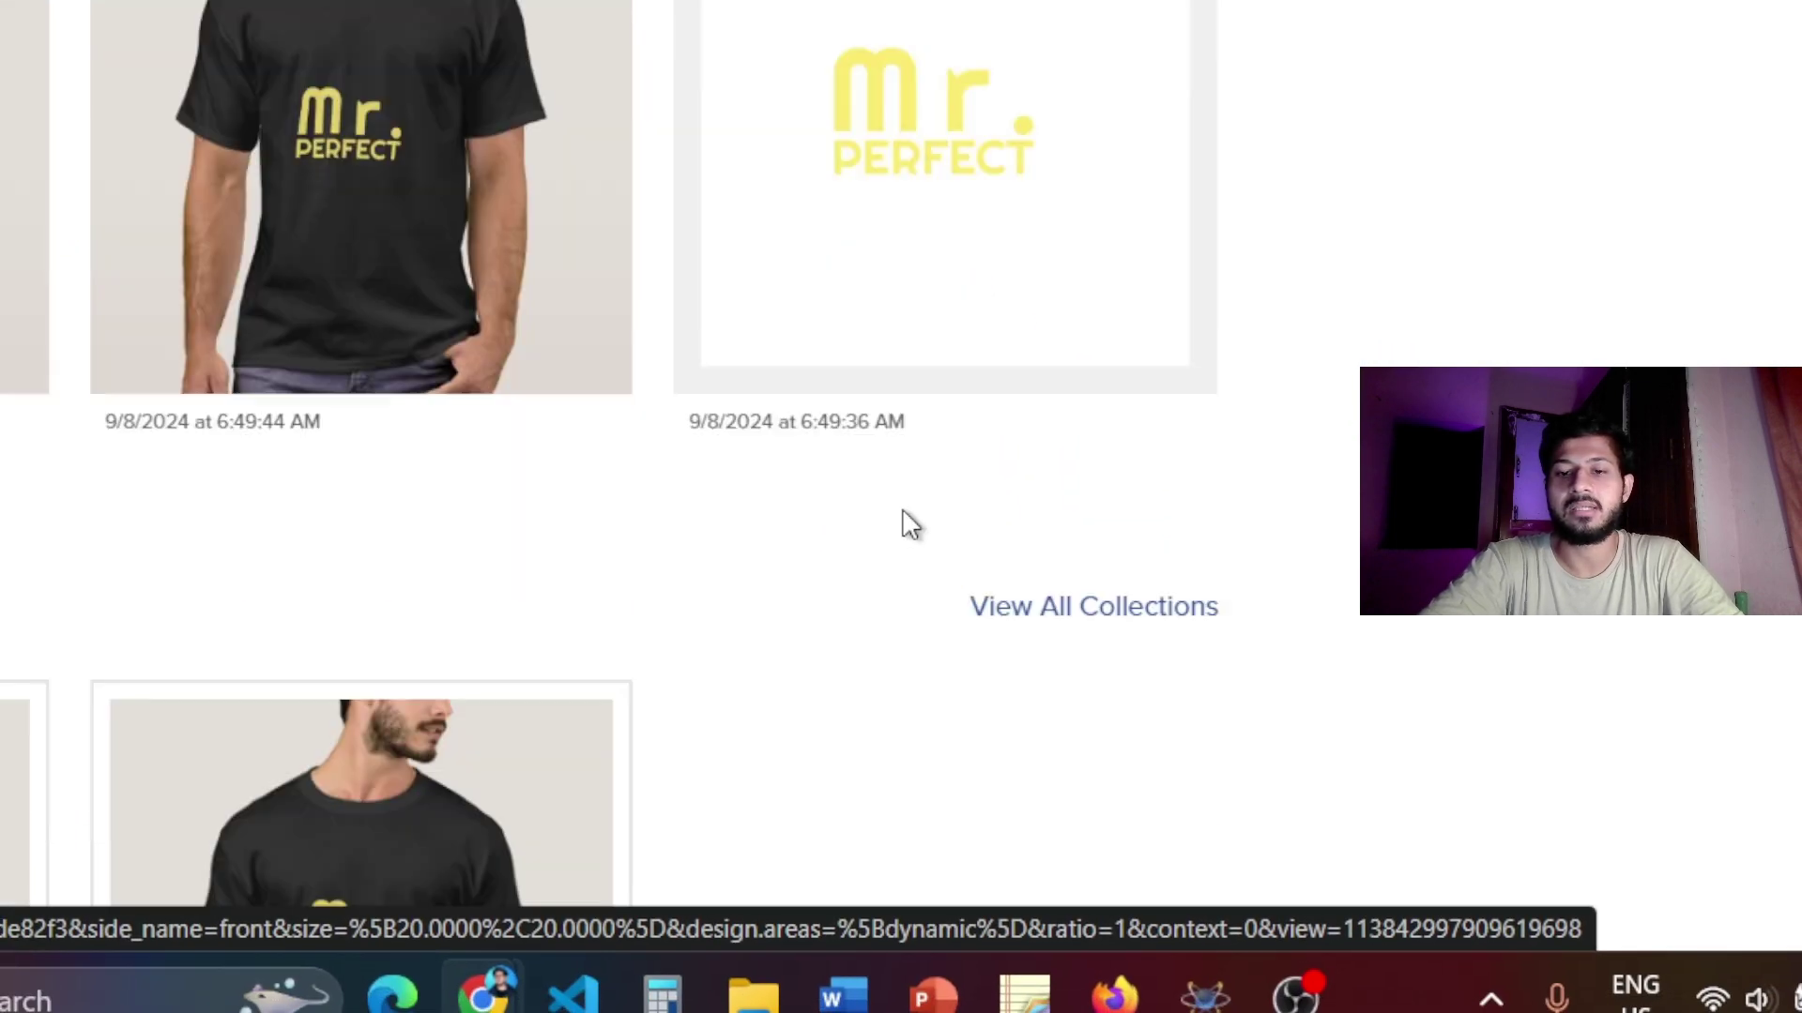
{"action": "scroll", "coordinate": [1158, 581], "scroll_direction": "down", "scroll_amount": 2}
{"action": "scroll", "coordinate": [997, 511], "scroll_direction": "up", "scroll_amount": 5}
{"action": "scroll", "coordinate": [999, 510], "scroll_direction": "up", "scroll_amount": 1}
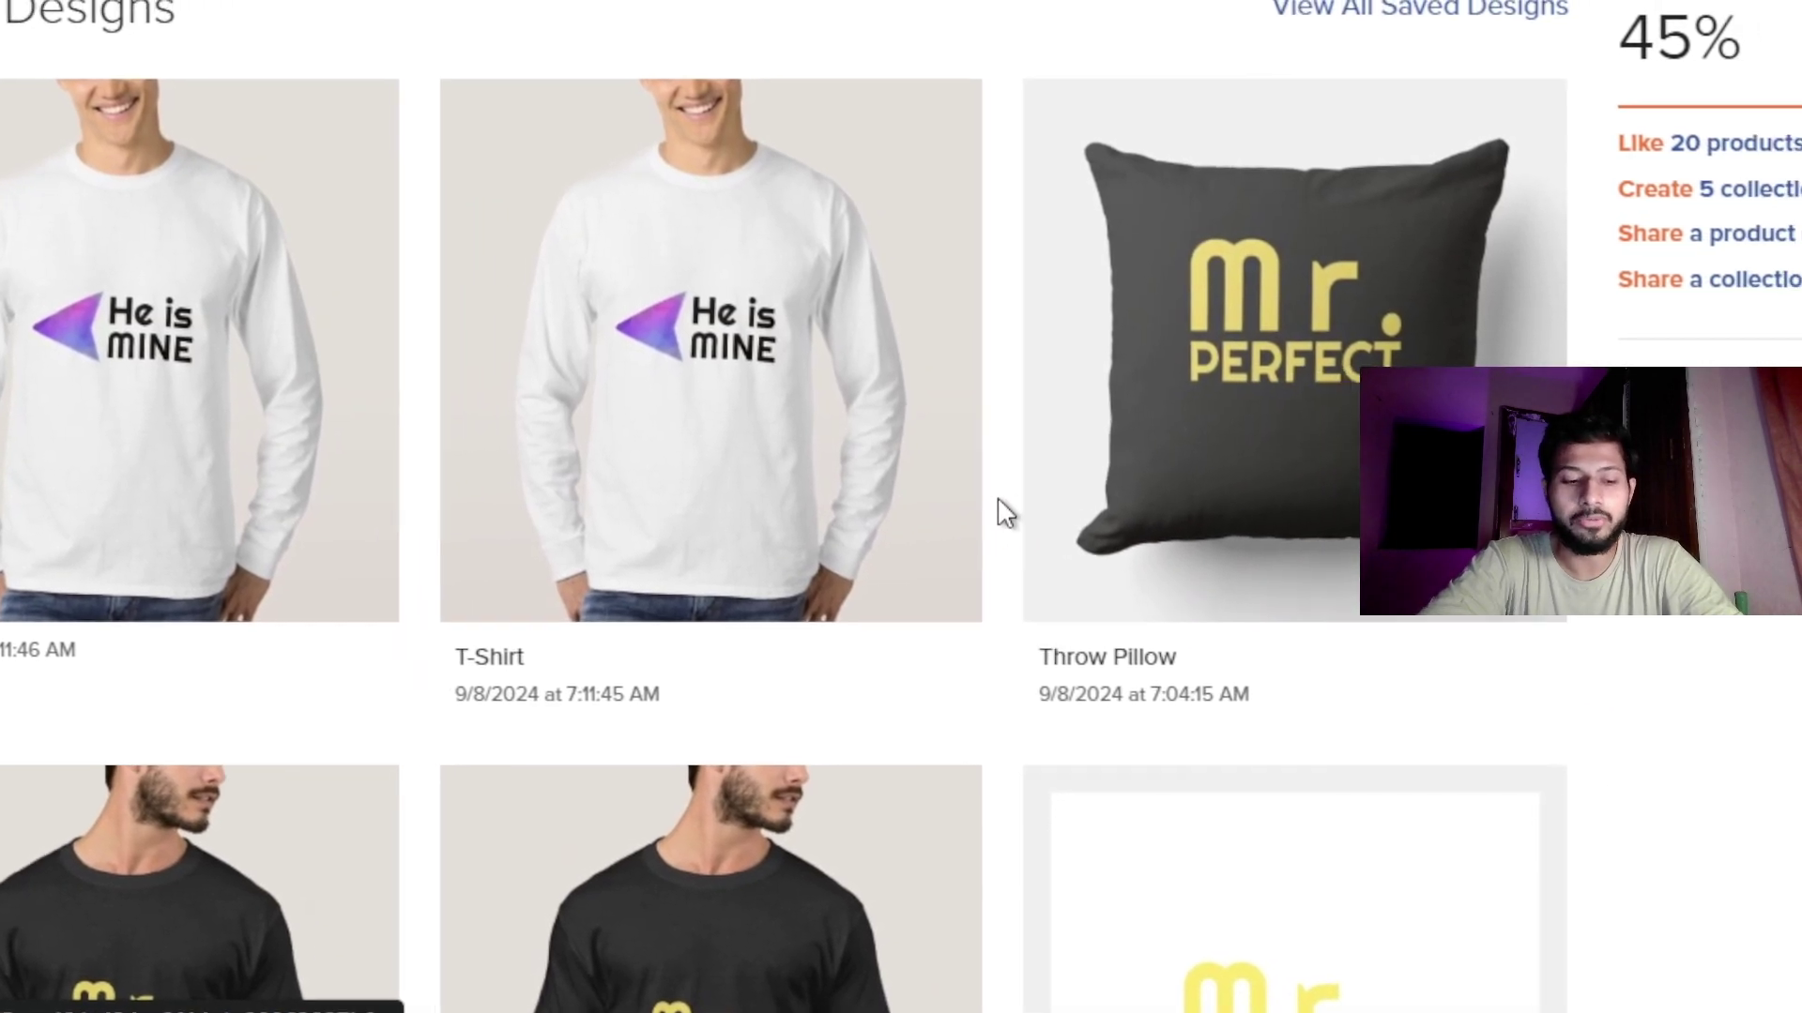
{"action": "scroll", "coordinate": [998, 511], "scroll_direction": "up", "scroll_amount": 2}
Step: Bring OBS Studio back to the front after browsing the Sluggy Designs saved designs
{"action": "left_click", "coordinate": [1309, 845]}
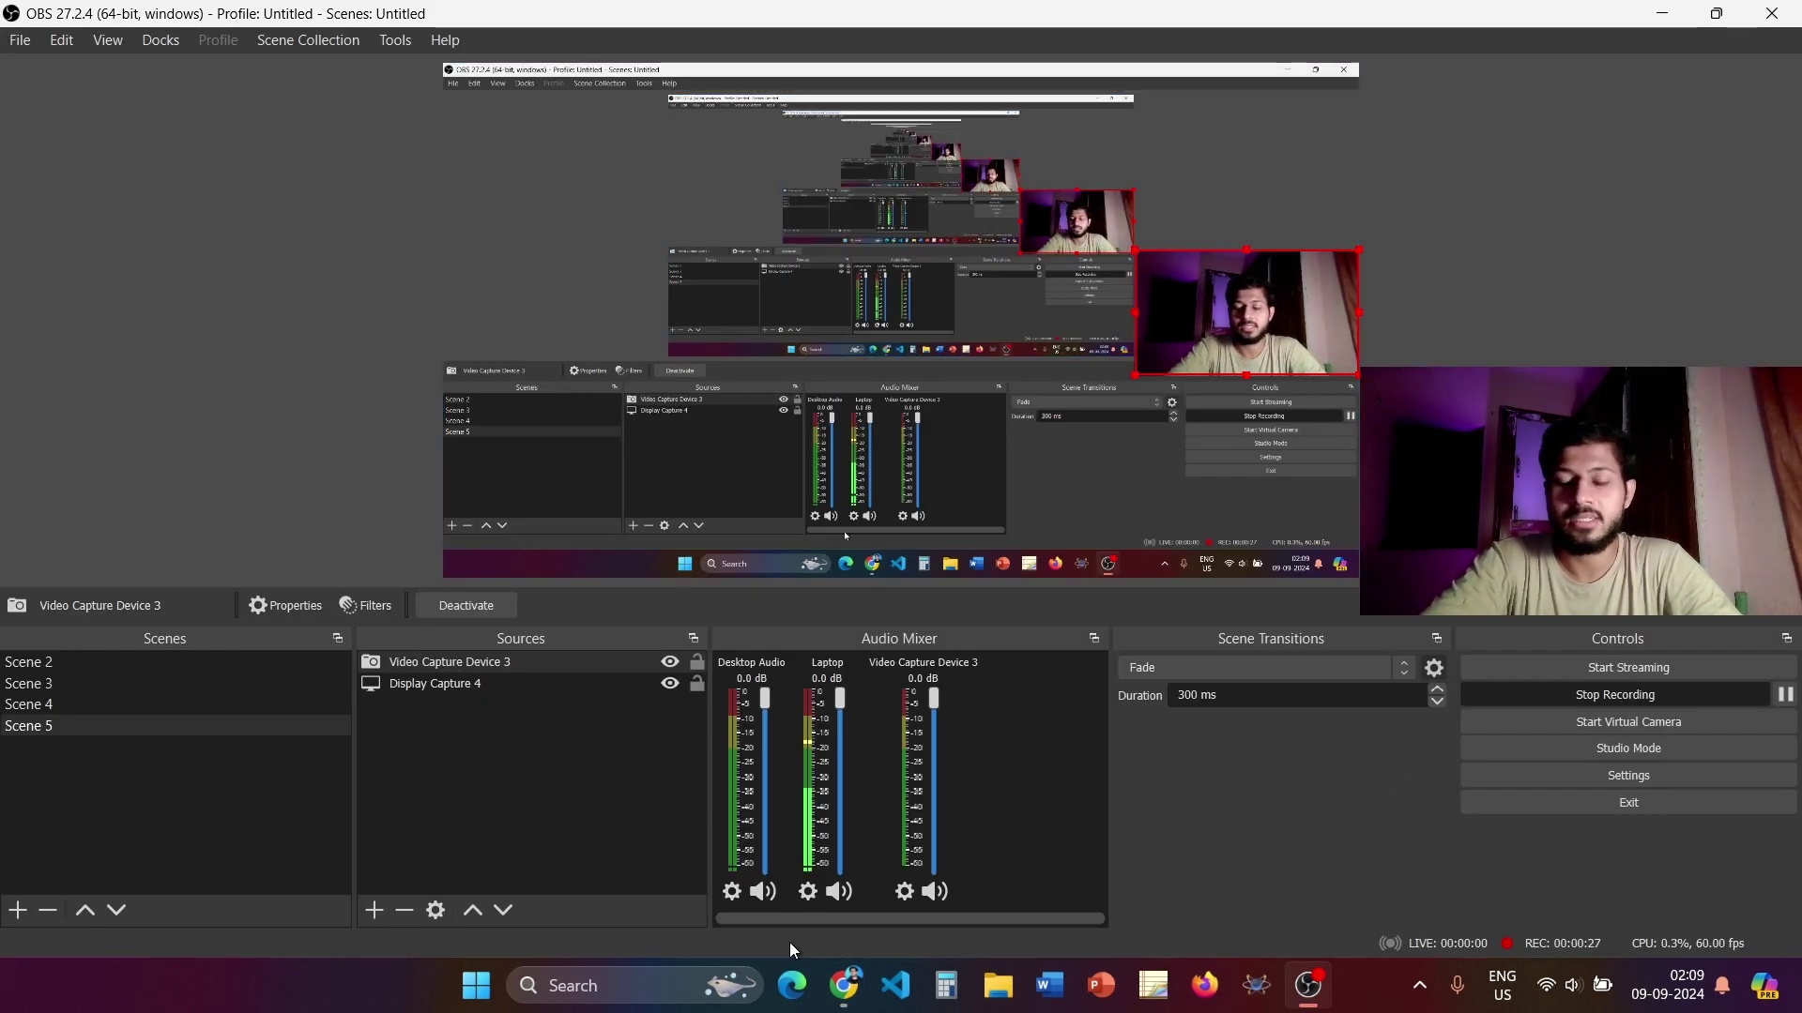
Step: Check the 'obs zoom and follow cursor' search results, then return to the Zoom to Mouse forum page
{"action": "mouse_move", "coordinate": [843, 986]}
{"action": "left_click", "coordinate": [761, 858]}
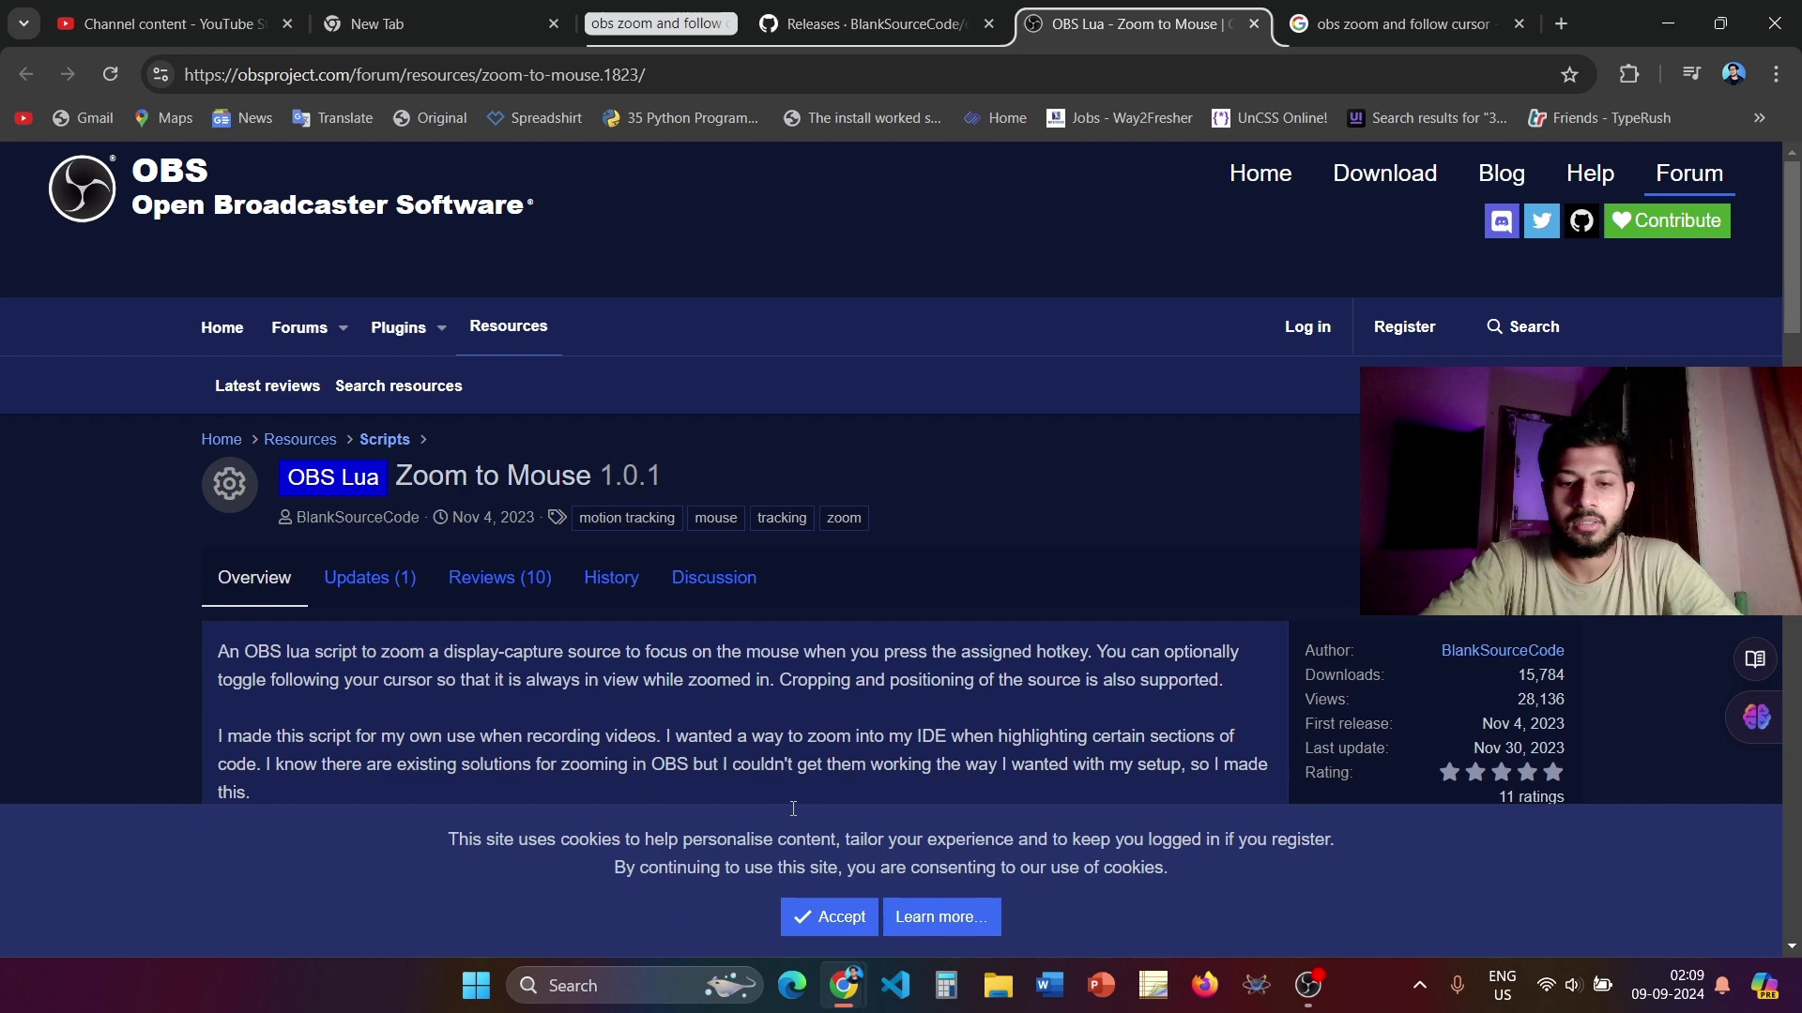
{"action": "left_click", "coordinate": [1366, 17]}
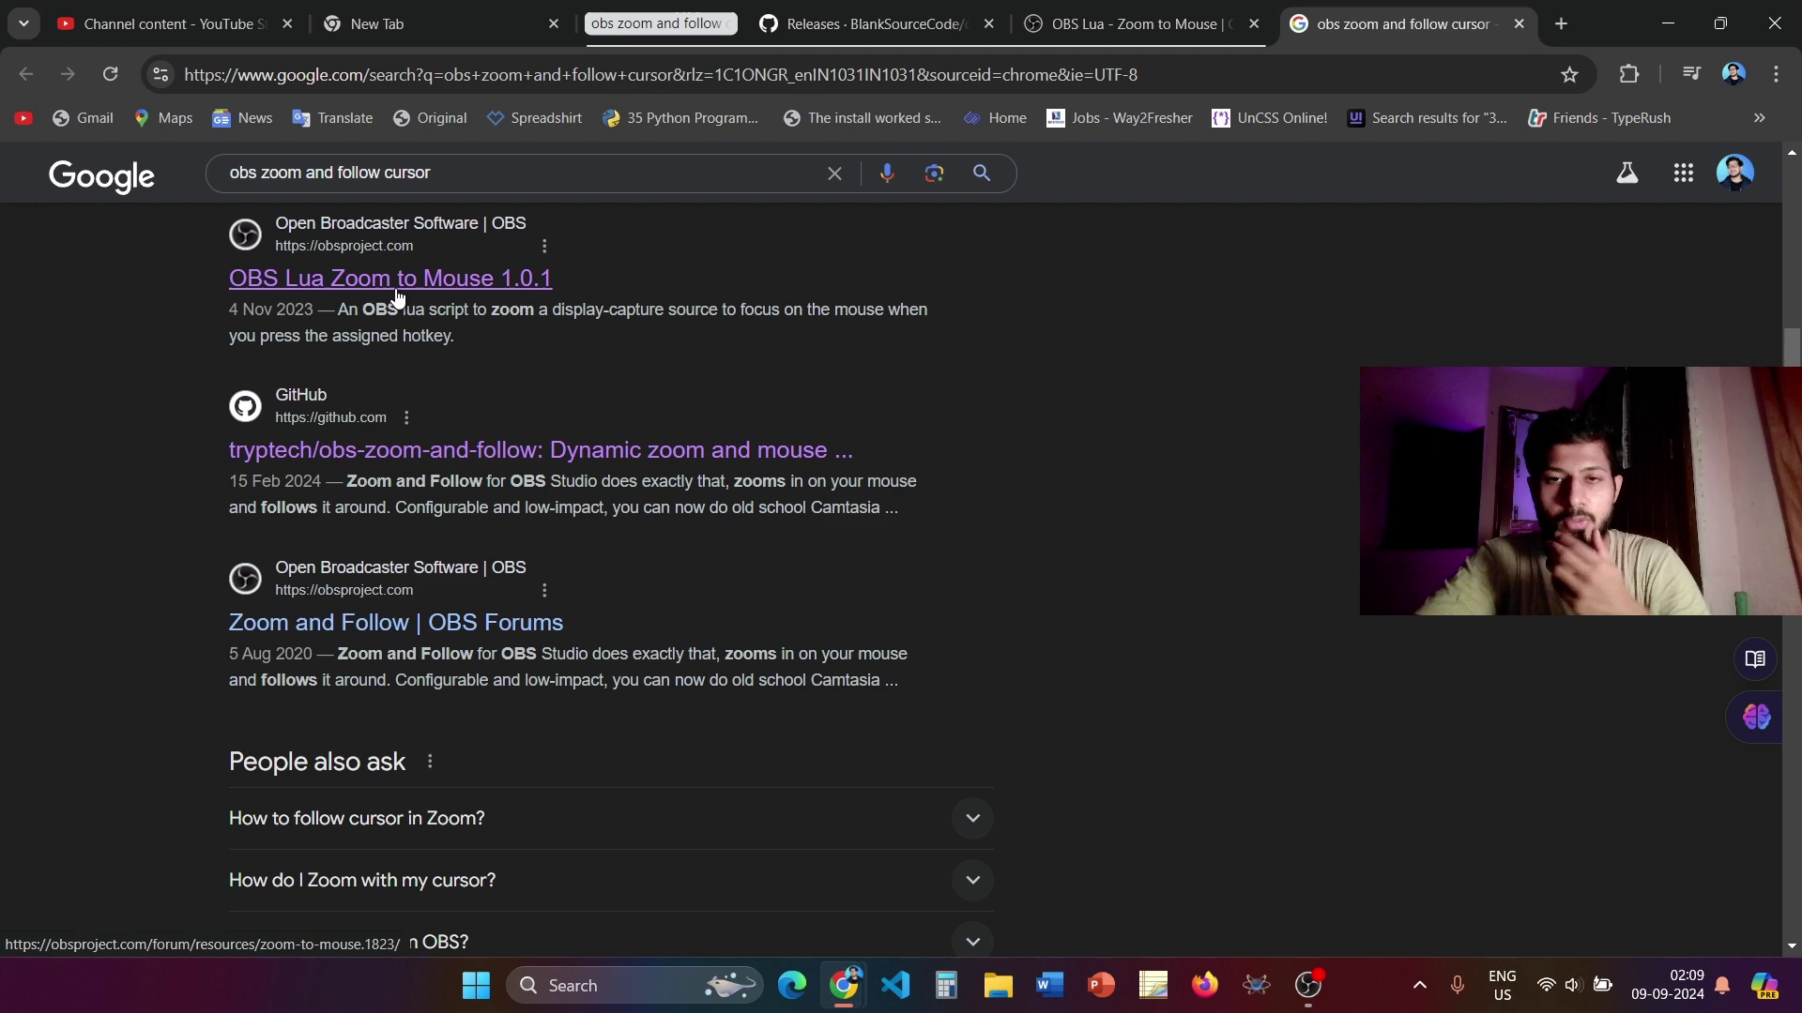
{"action": "left_click", "coordinate": [1075, 8]}
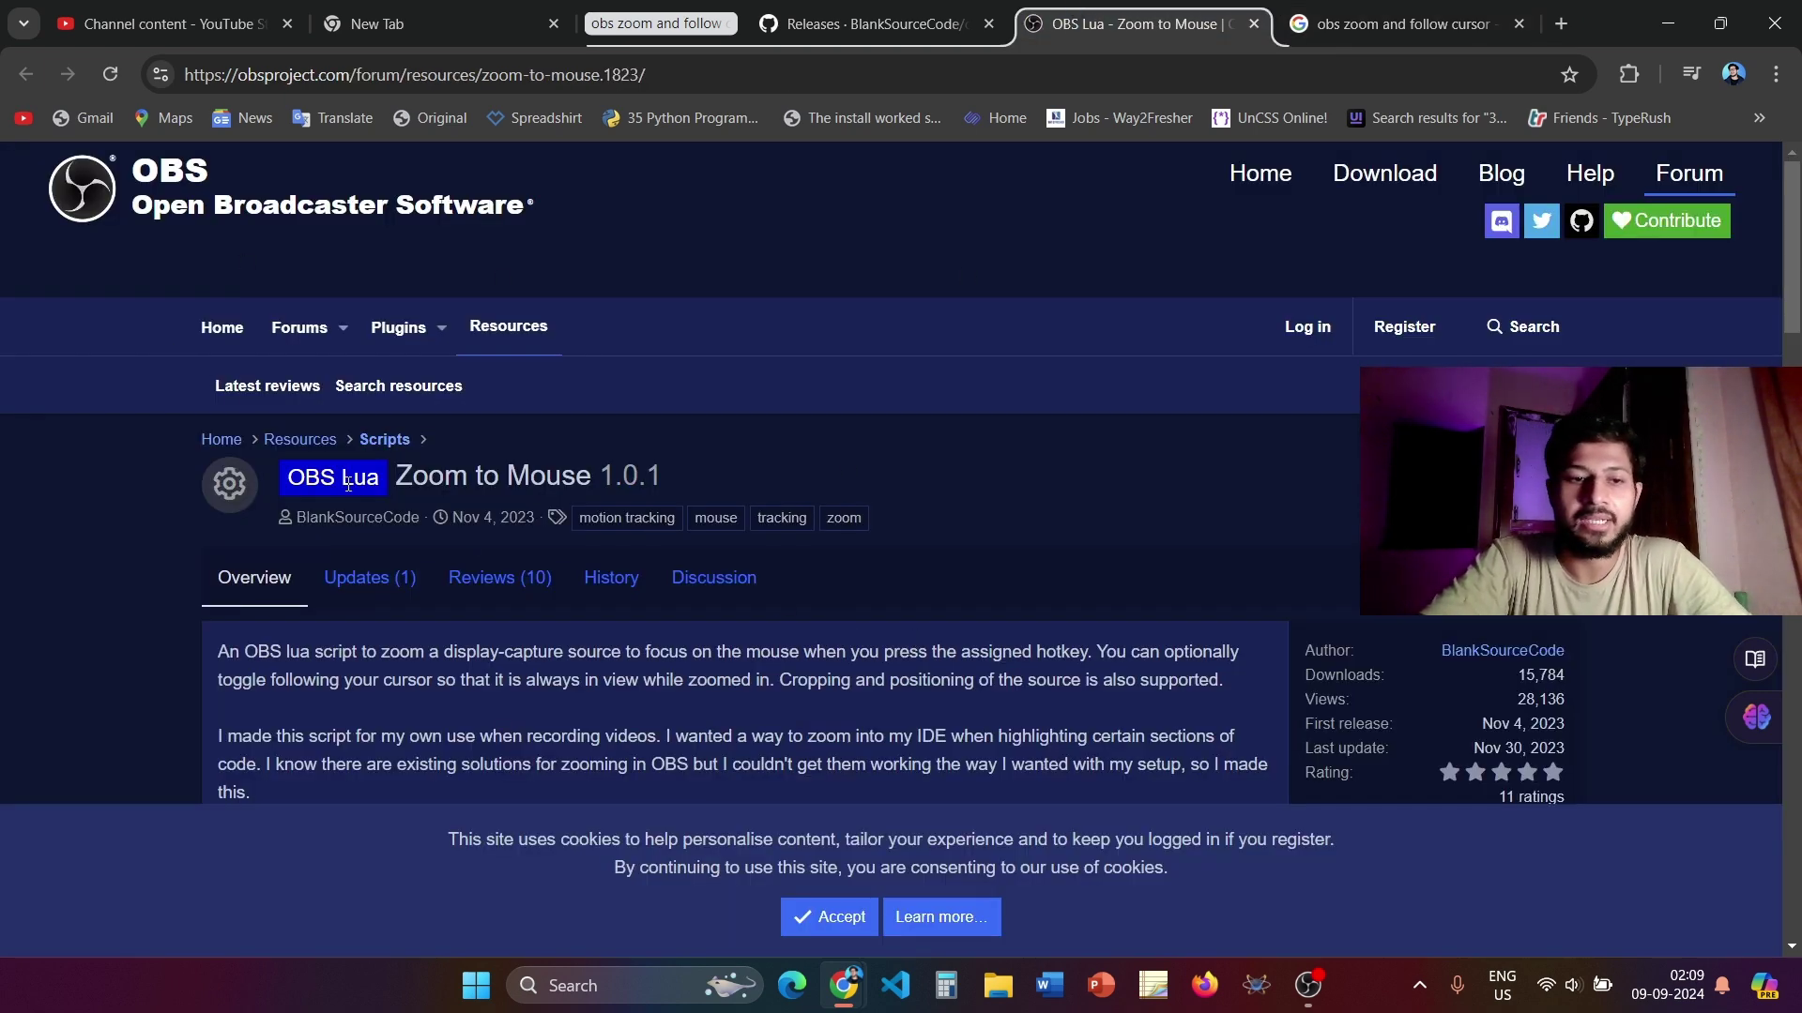
{"action": "left_click", "coordinate": [1310, 985]}
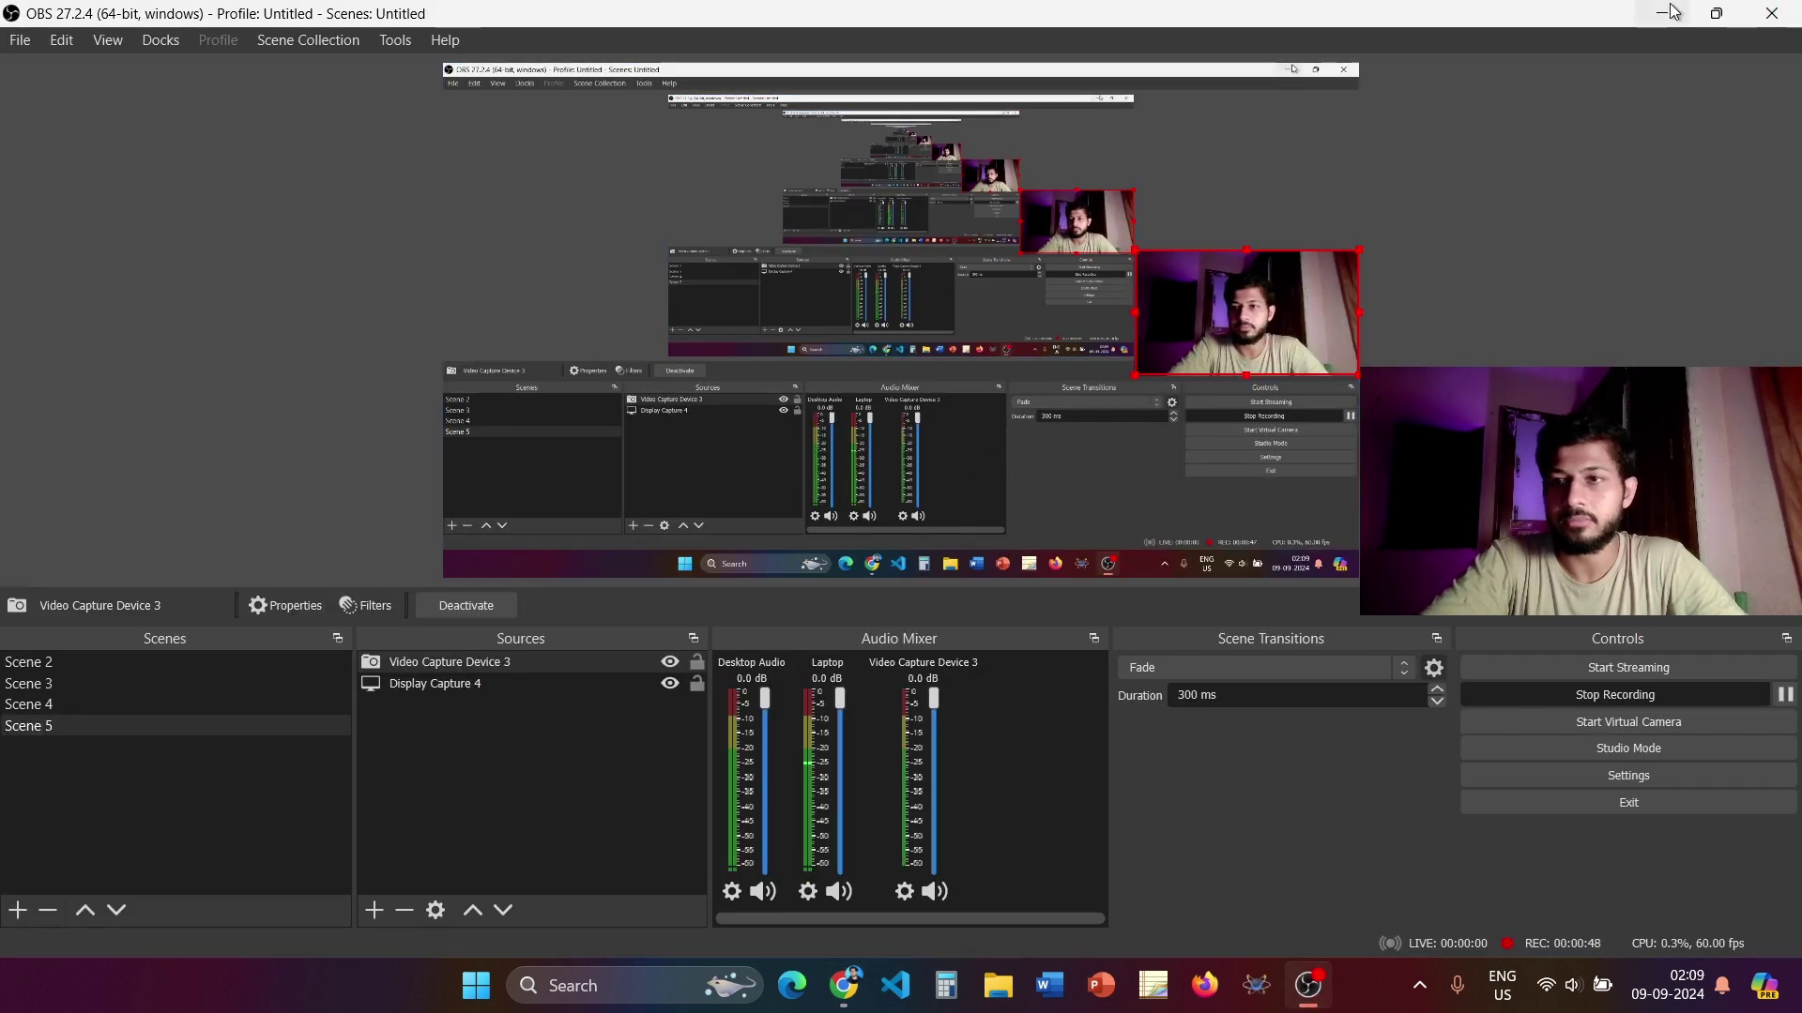
{"action": "left_click", "coordinate": [1667, 12]}
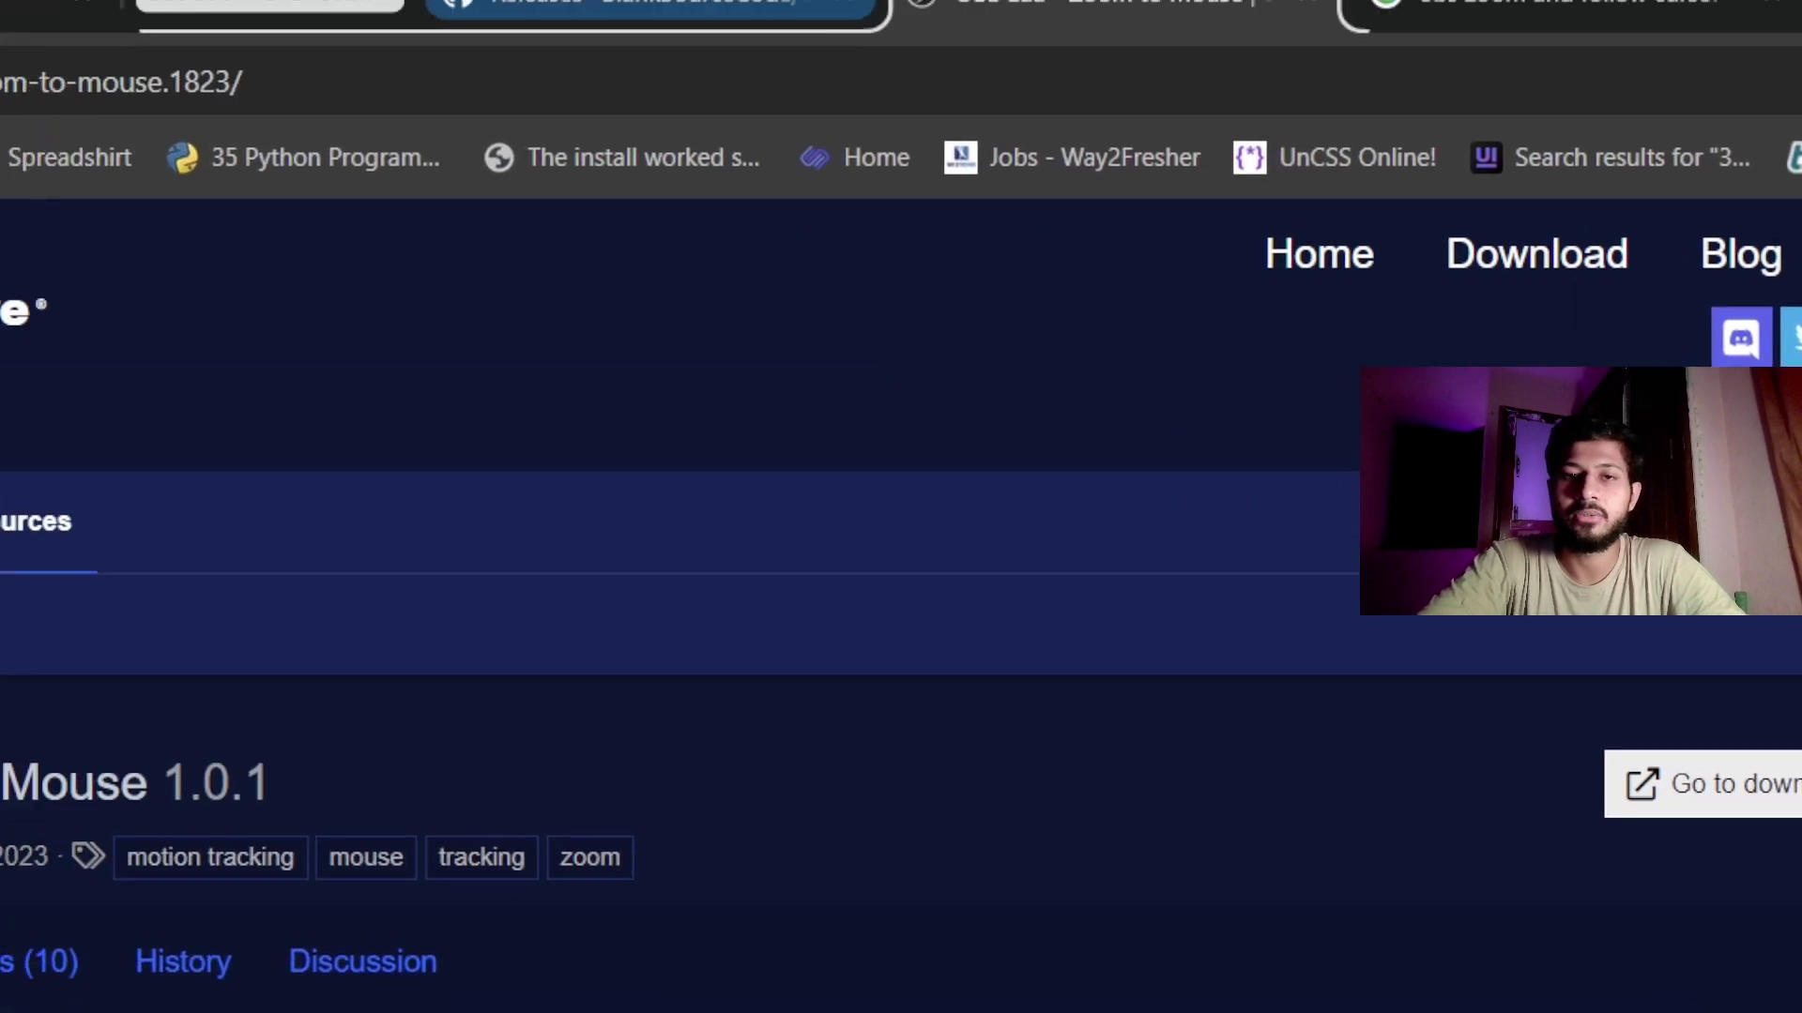
Step: View the obs-zoom-to-mouse GitHub releases and Lua asset, then return to OBS Studio
{"action": "left_click", "coordinate": [902, 39]}
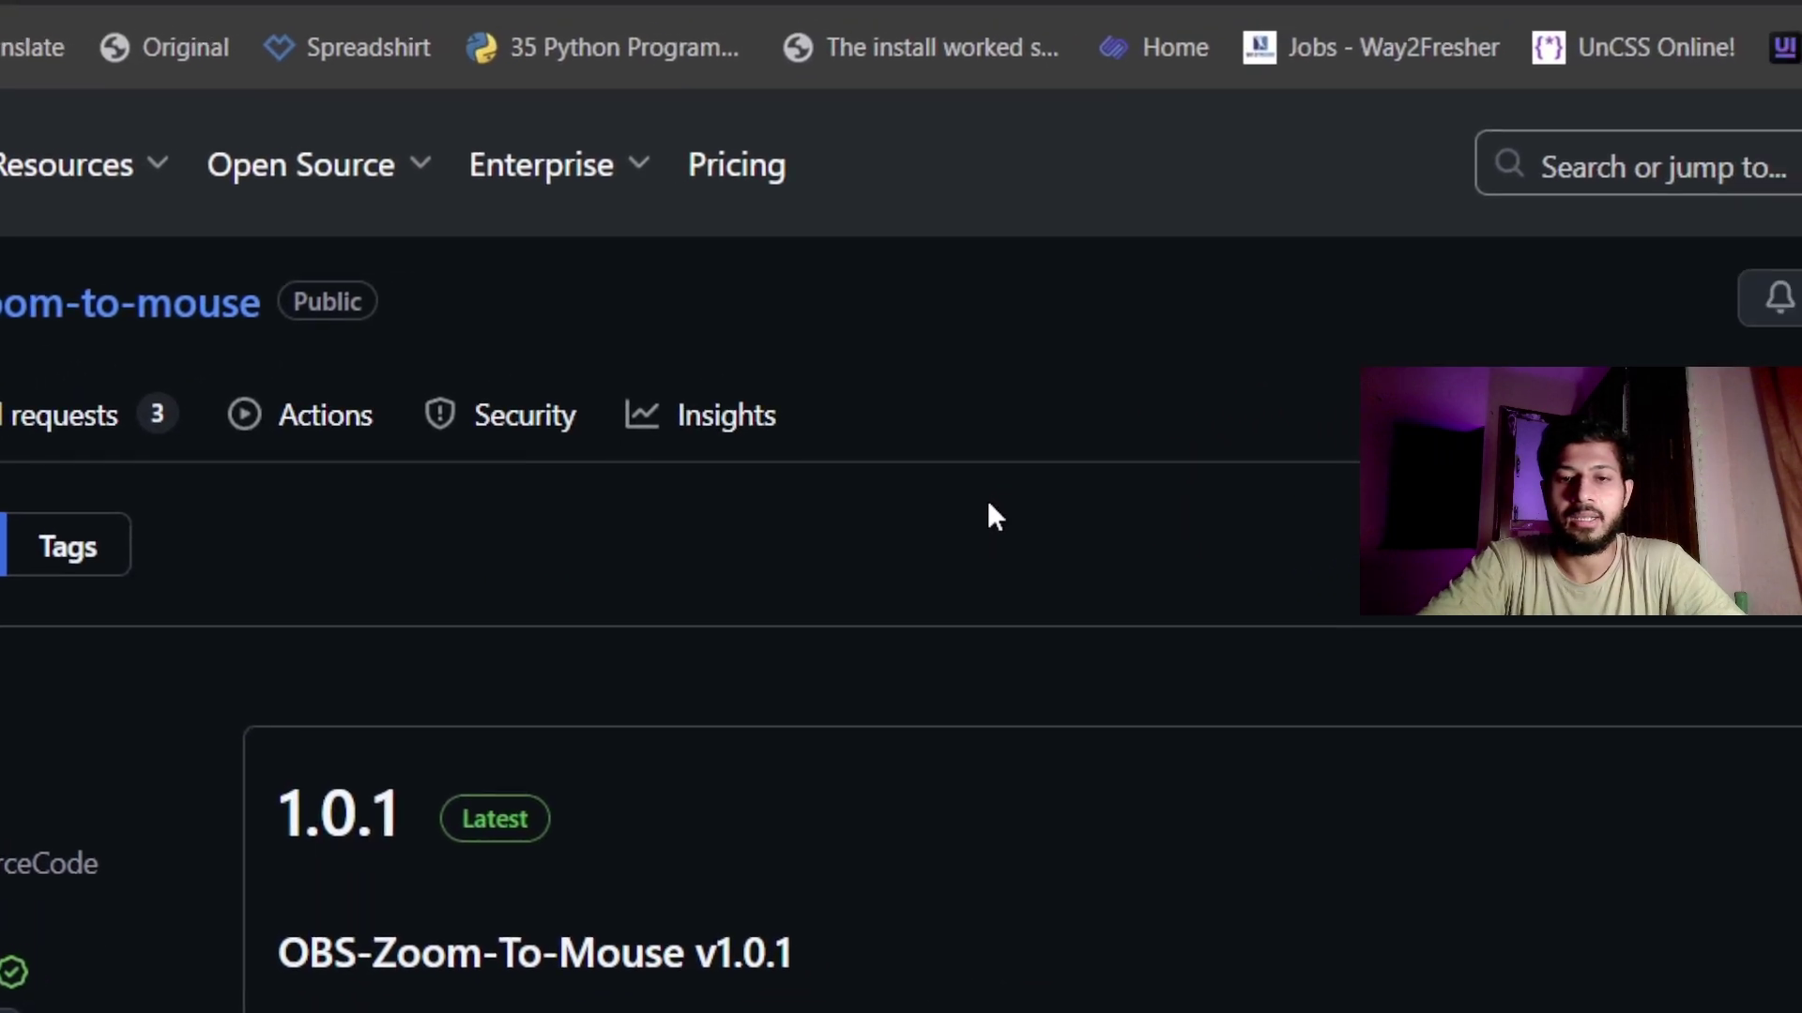
{"action": "scroll", "coordinate": [986, 517], "scroll_direction": "down", "scroll_amount": 3}
{"action": "scroll", "coordinate": [906, 535], "scroll_direction": "down", "scroll_amount": 2}
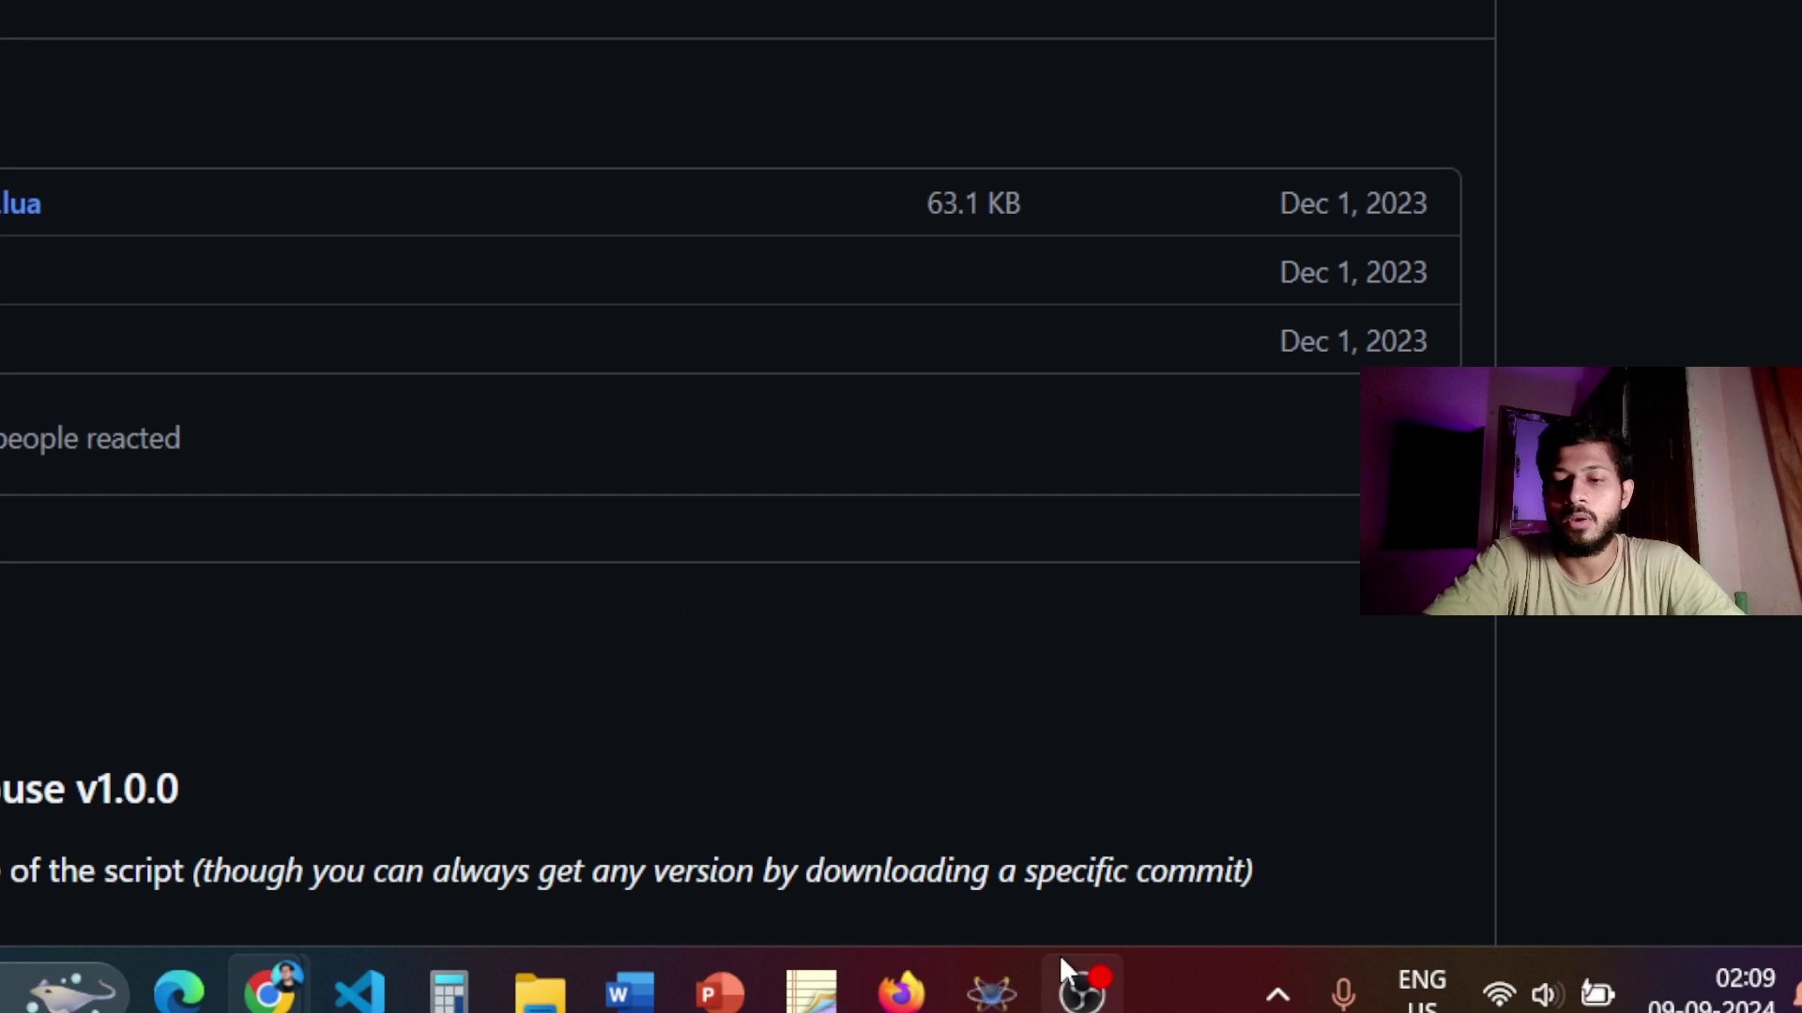
{"action": "left_click", "coordinate": [946, 967]}
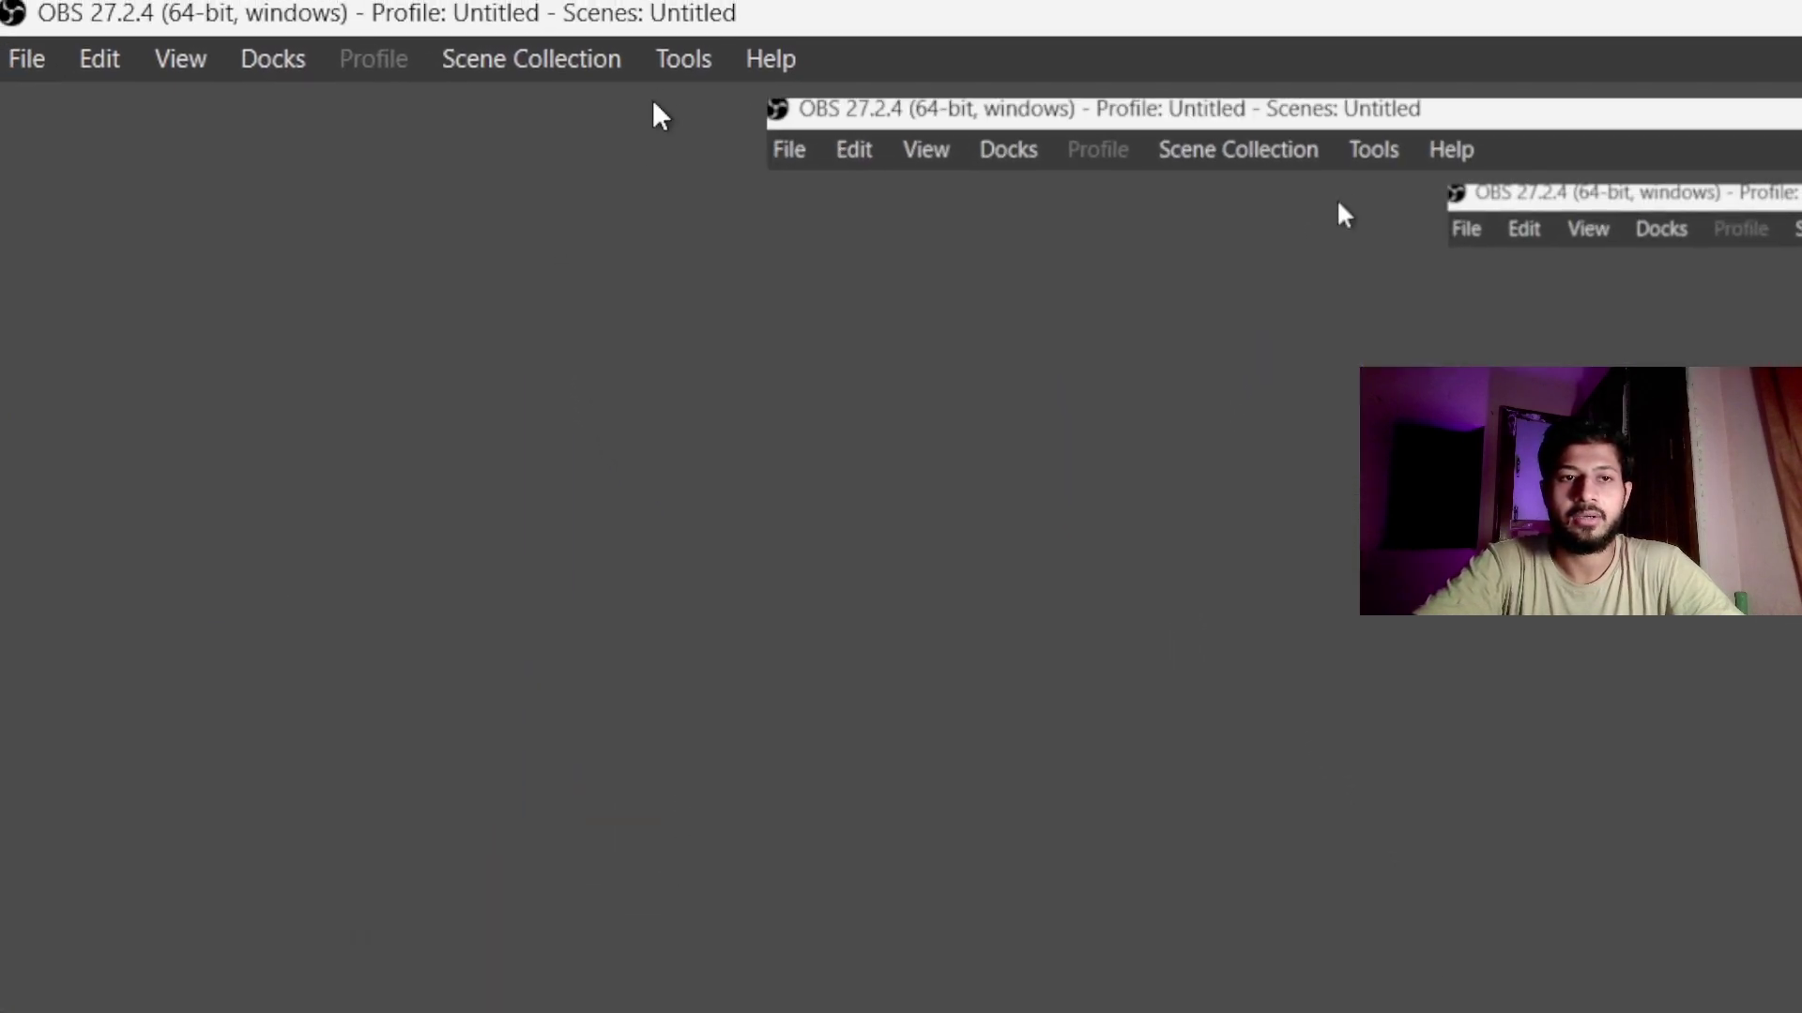
Step: Add the obs-zoom-to-mouse Lua script from the scripts folder in Tools > Scripts
{"action": "left_click", "coordinate": [685, 71]}
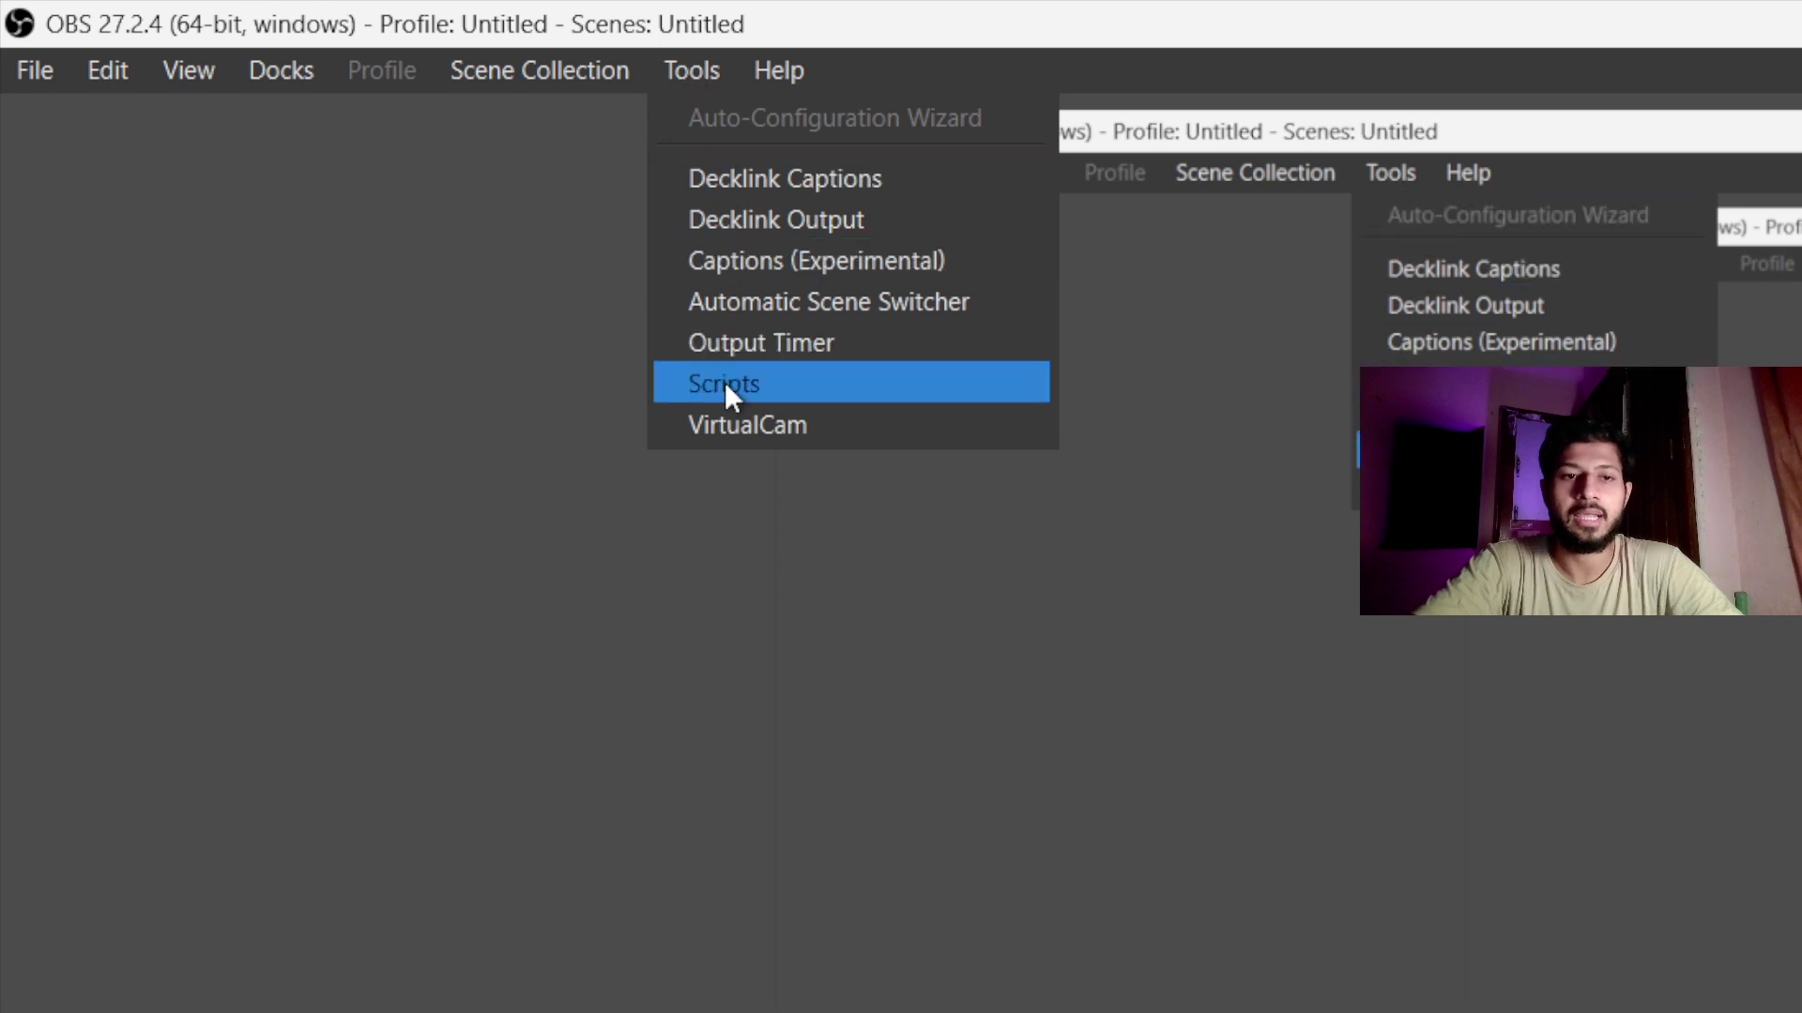
{"action": "left_click", "coordinate": [770, 382]}
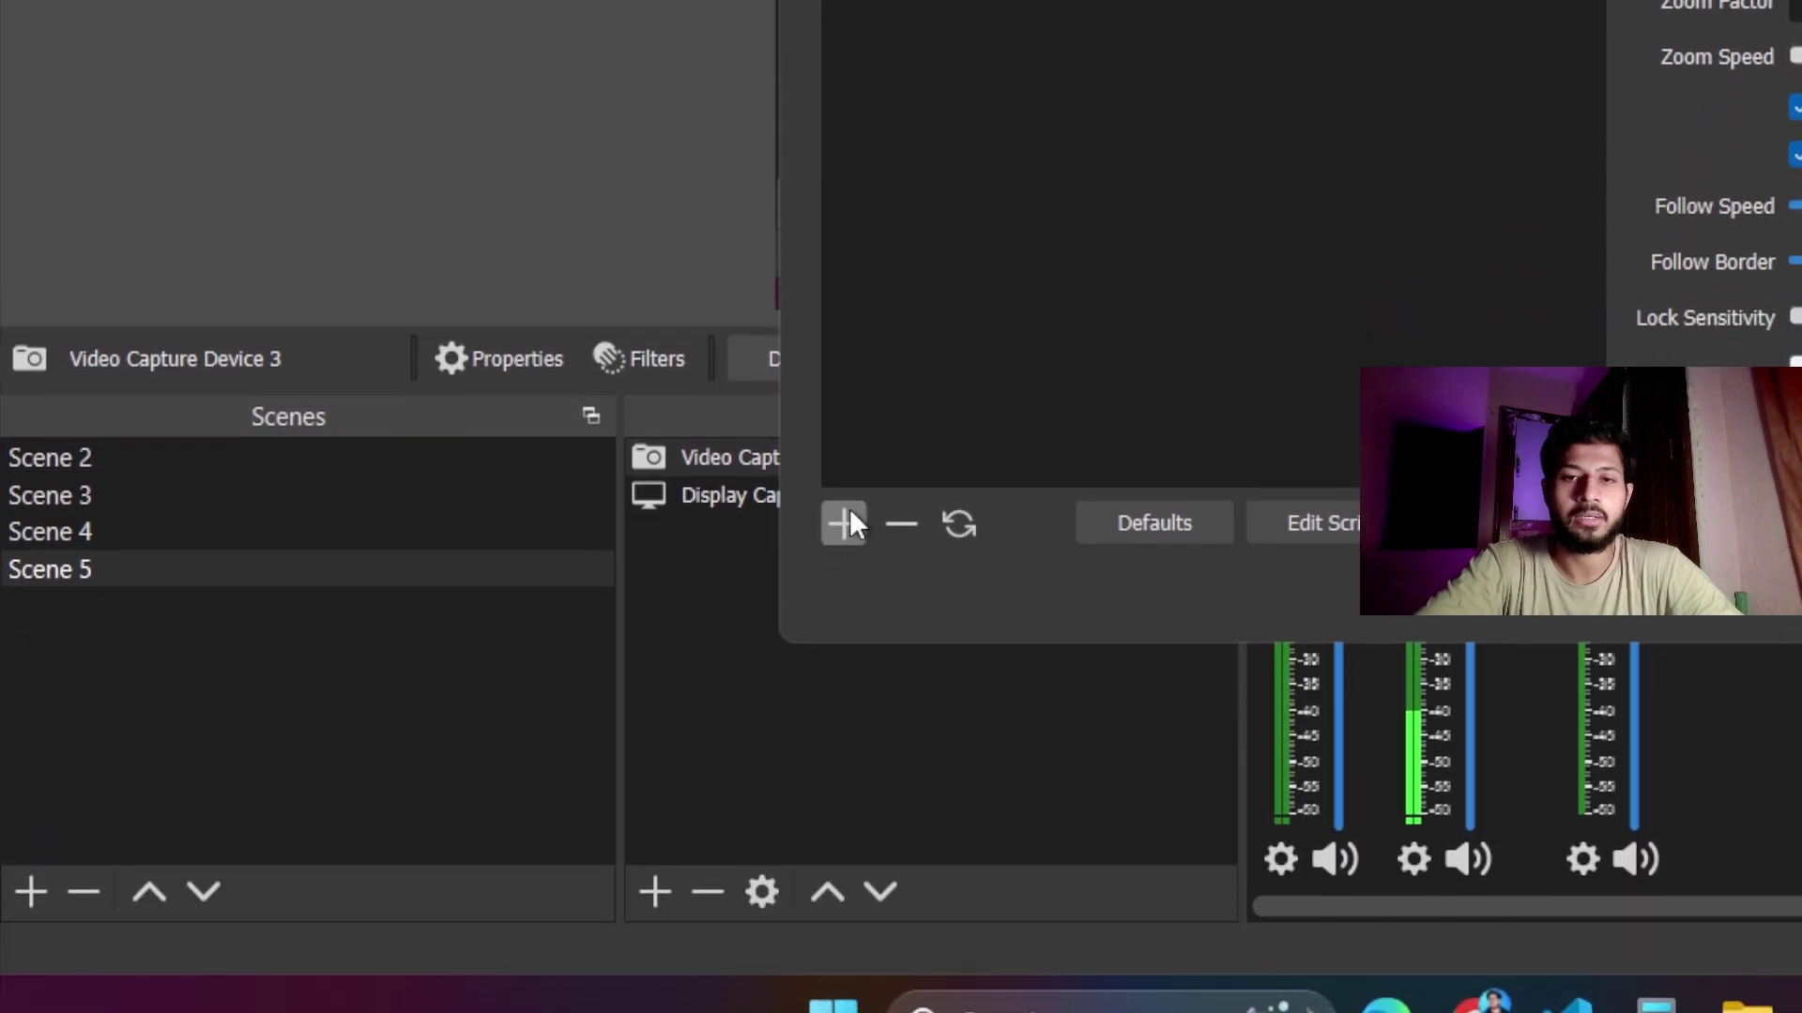
{"action": "left_click", "coordinate": [849, 523]}
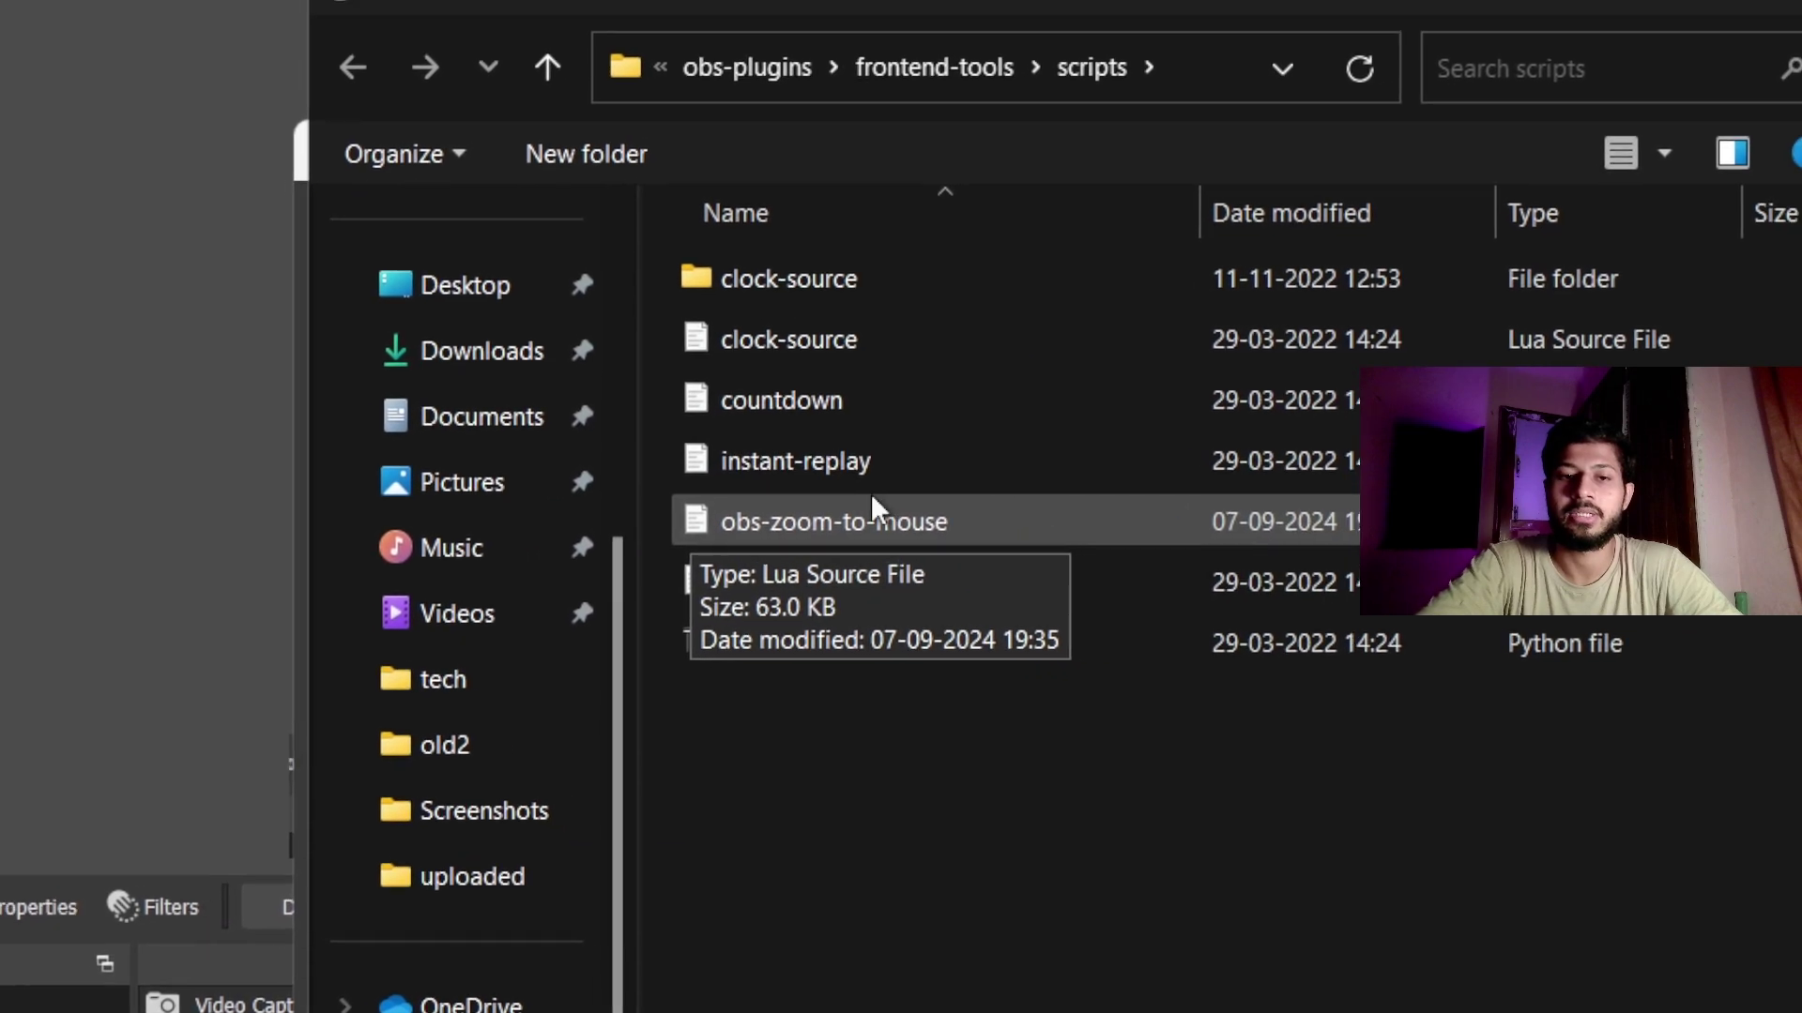
{"action": "left_click", "coordinate": [943, 518]}
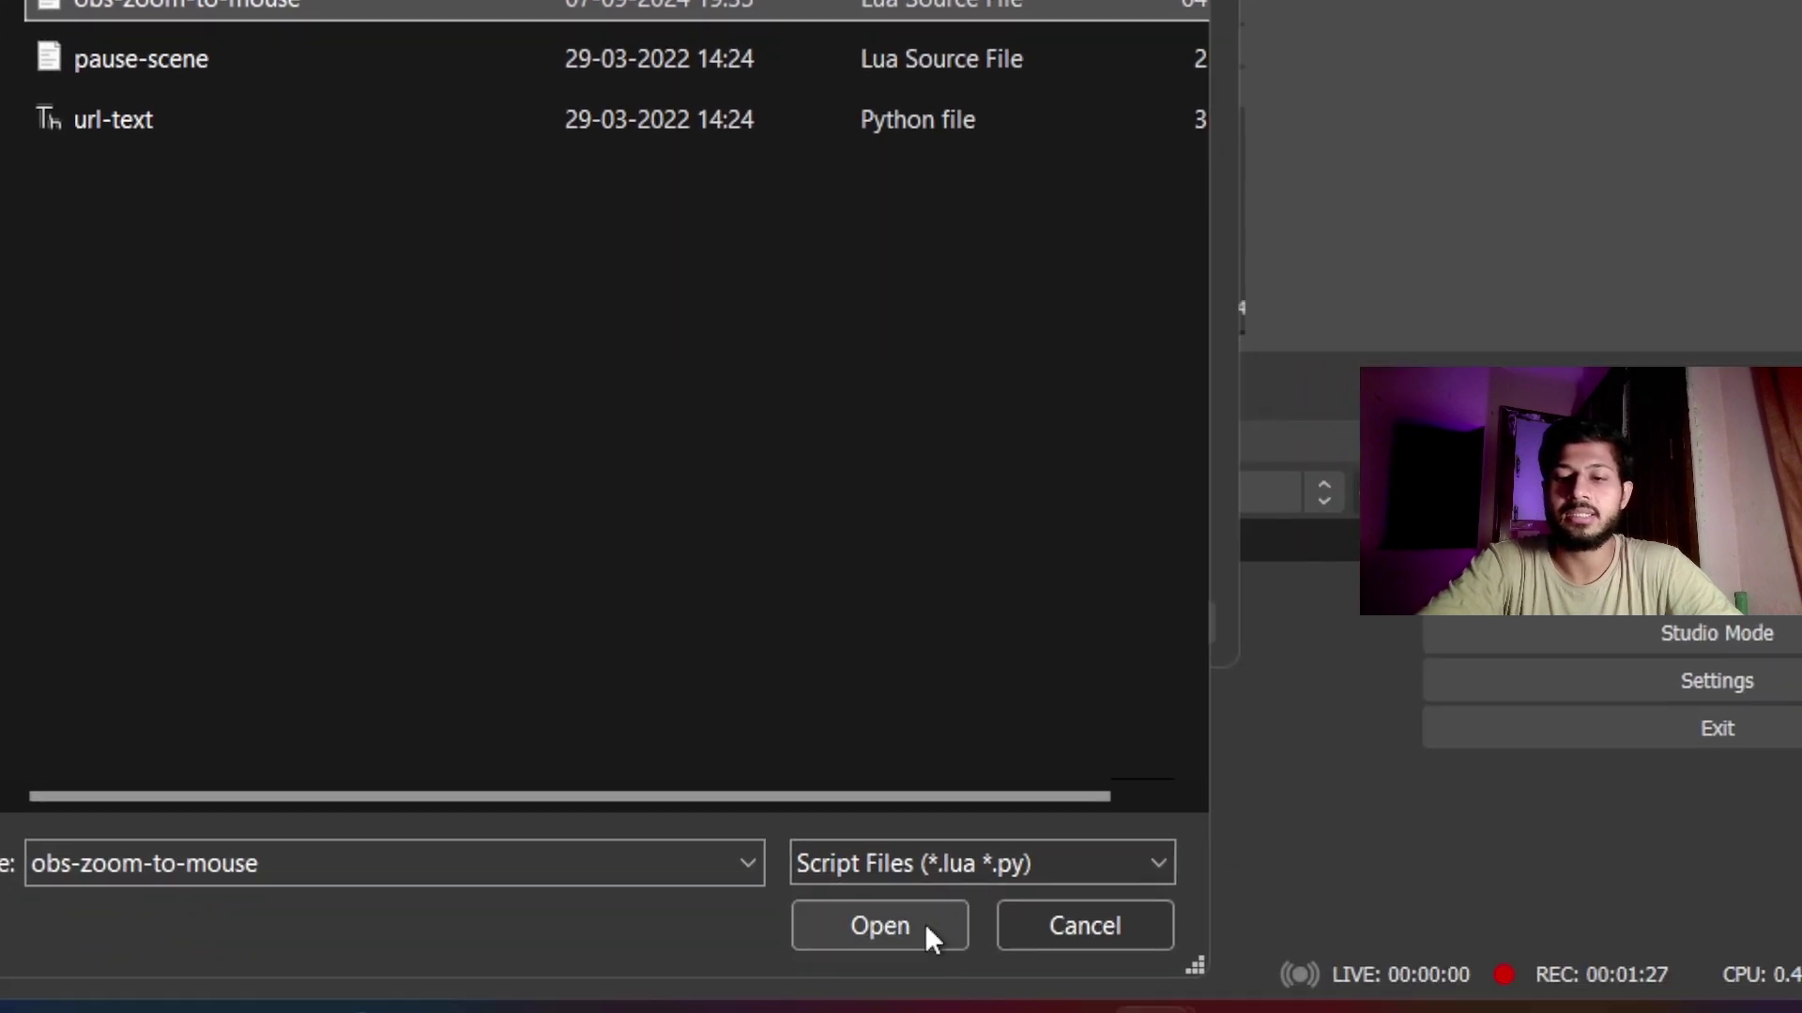
{"action": "left_click", "coordinate": [925, 923]}
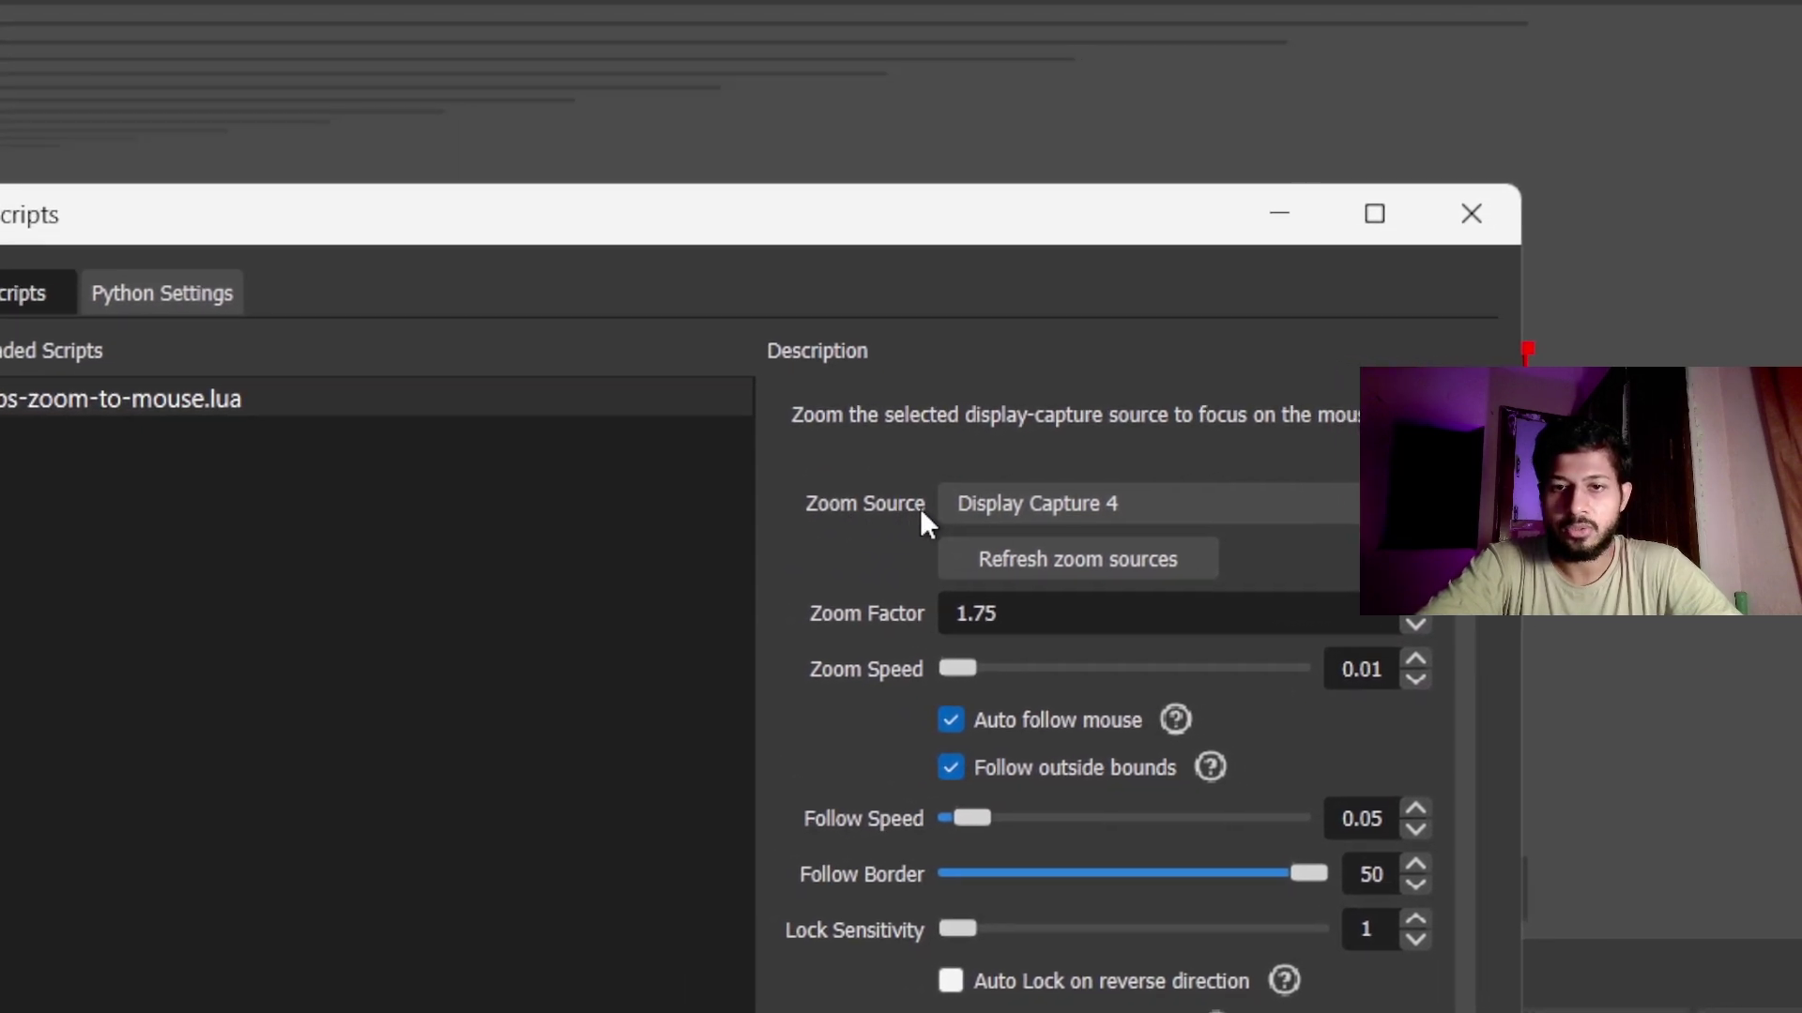
Step: Keep Display Capture 4 as the Zoom Source and close the Scripts window
{"action": "left_click", "coordinate": [988, 511]}
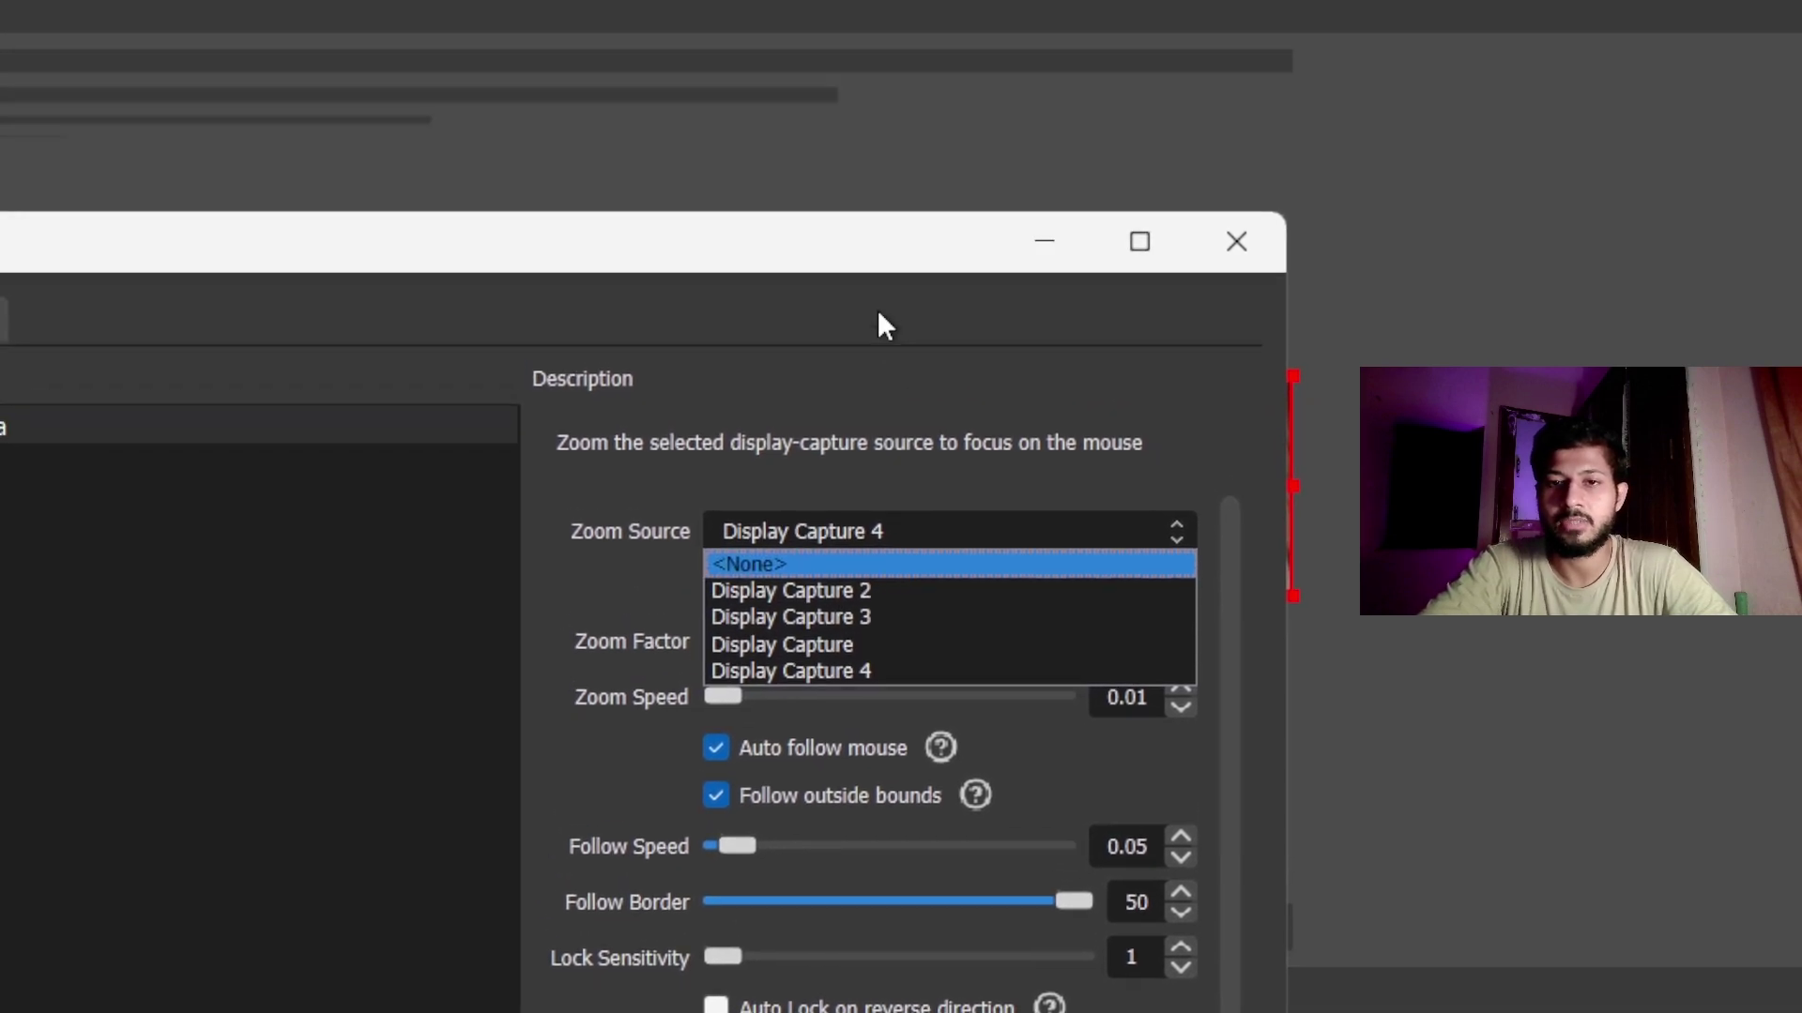
{"action": "left_click", "coordinate": [878, 317]}
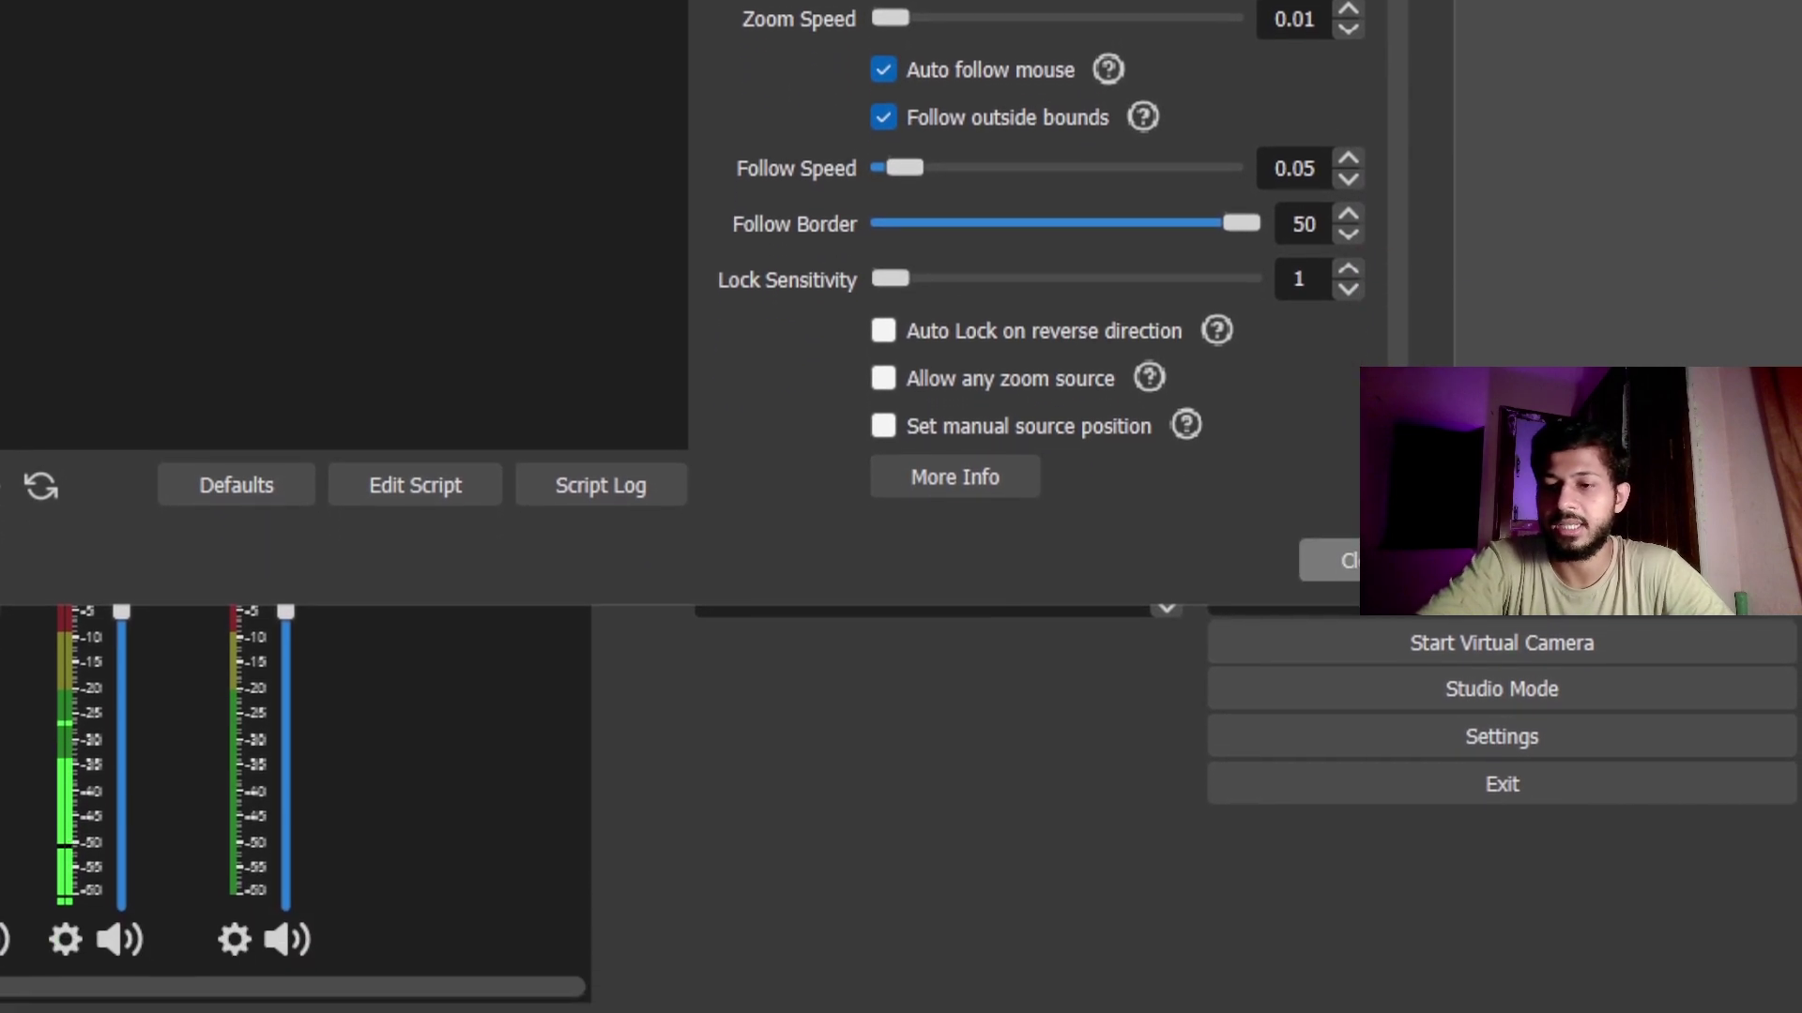
{"action": "left_click", "coordinate": [1332, 508]}
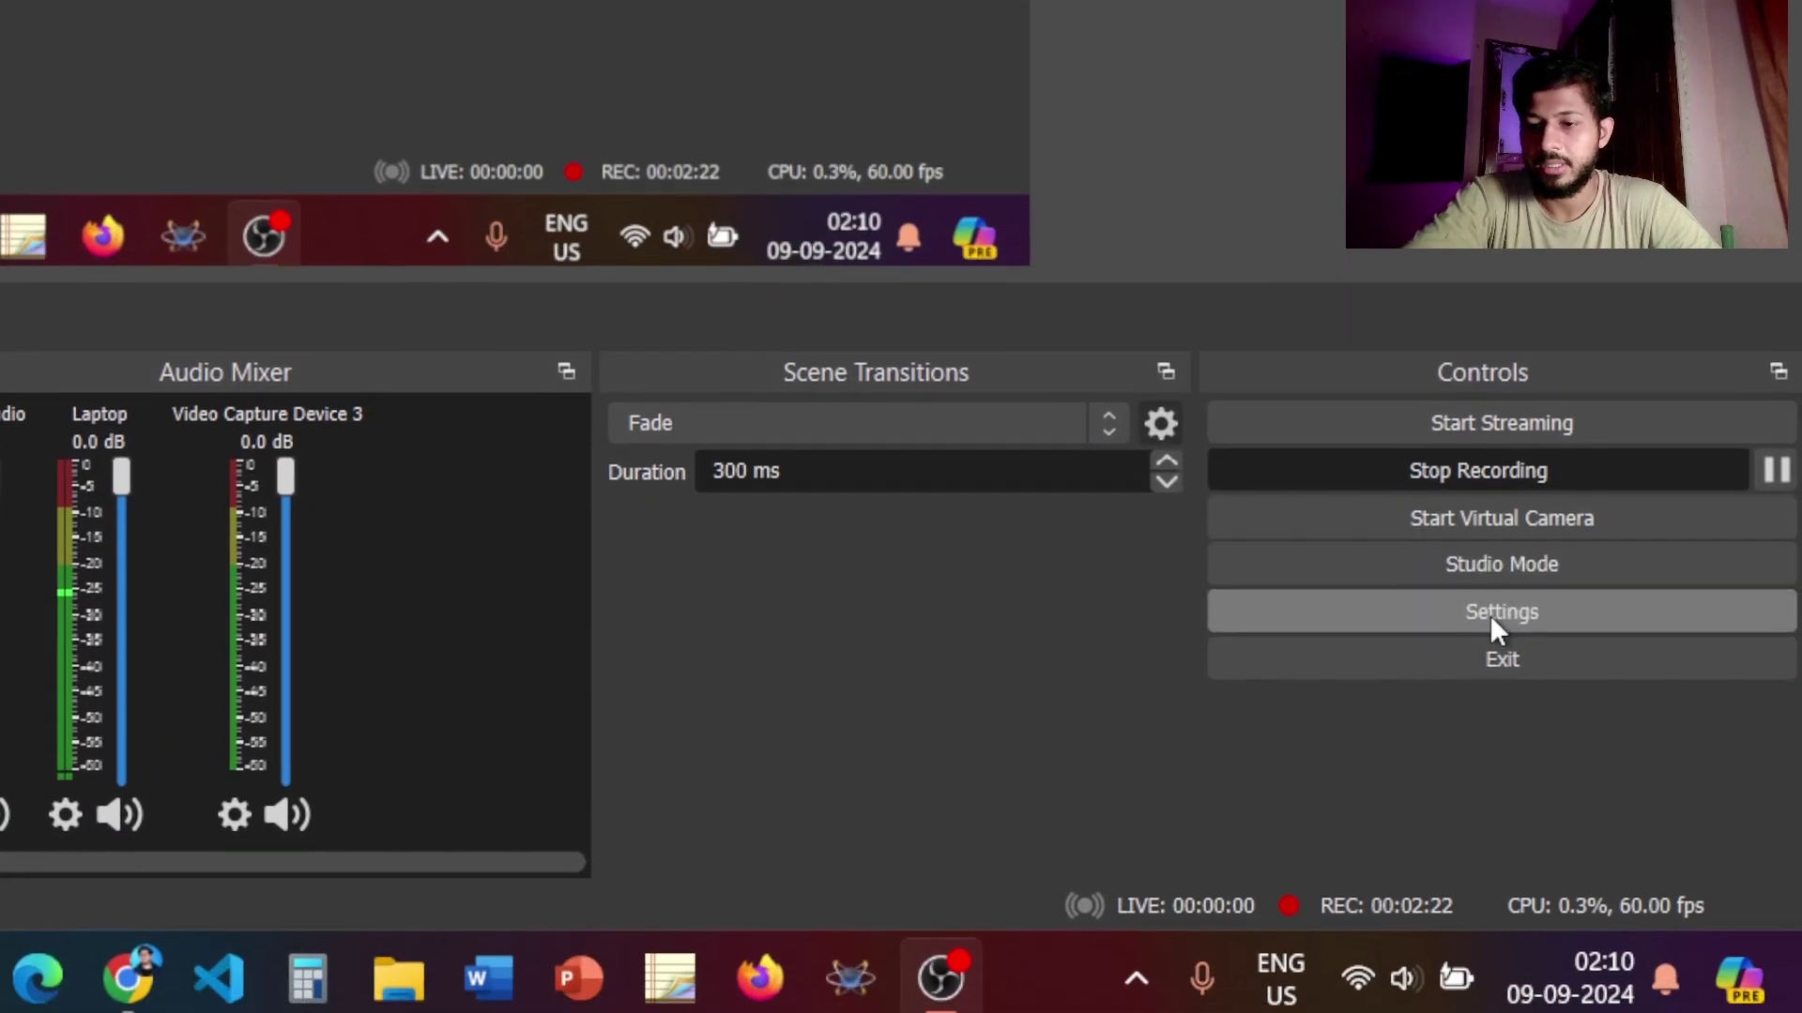
Step: Bind Toggle zoom to mouse to Alt+Q in the Hotkeys settings
{"action": "left_click", "coordinate": [1490, 611]}
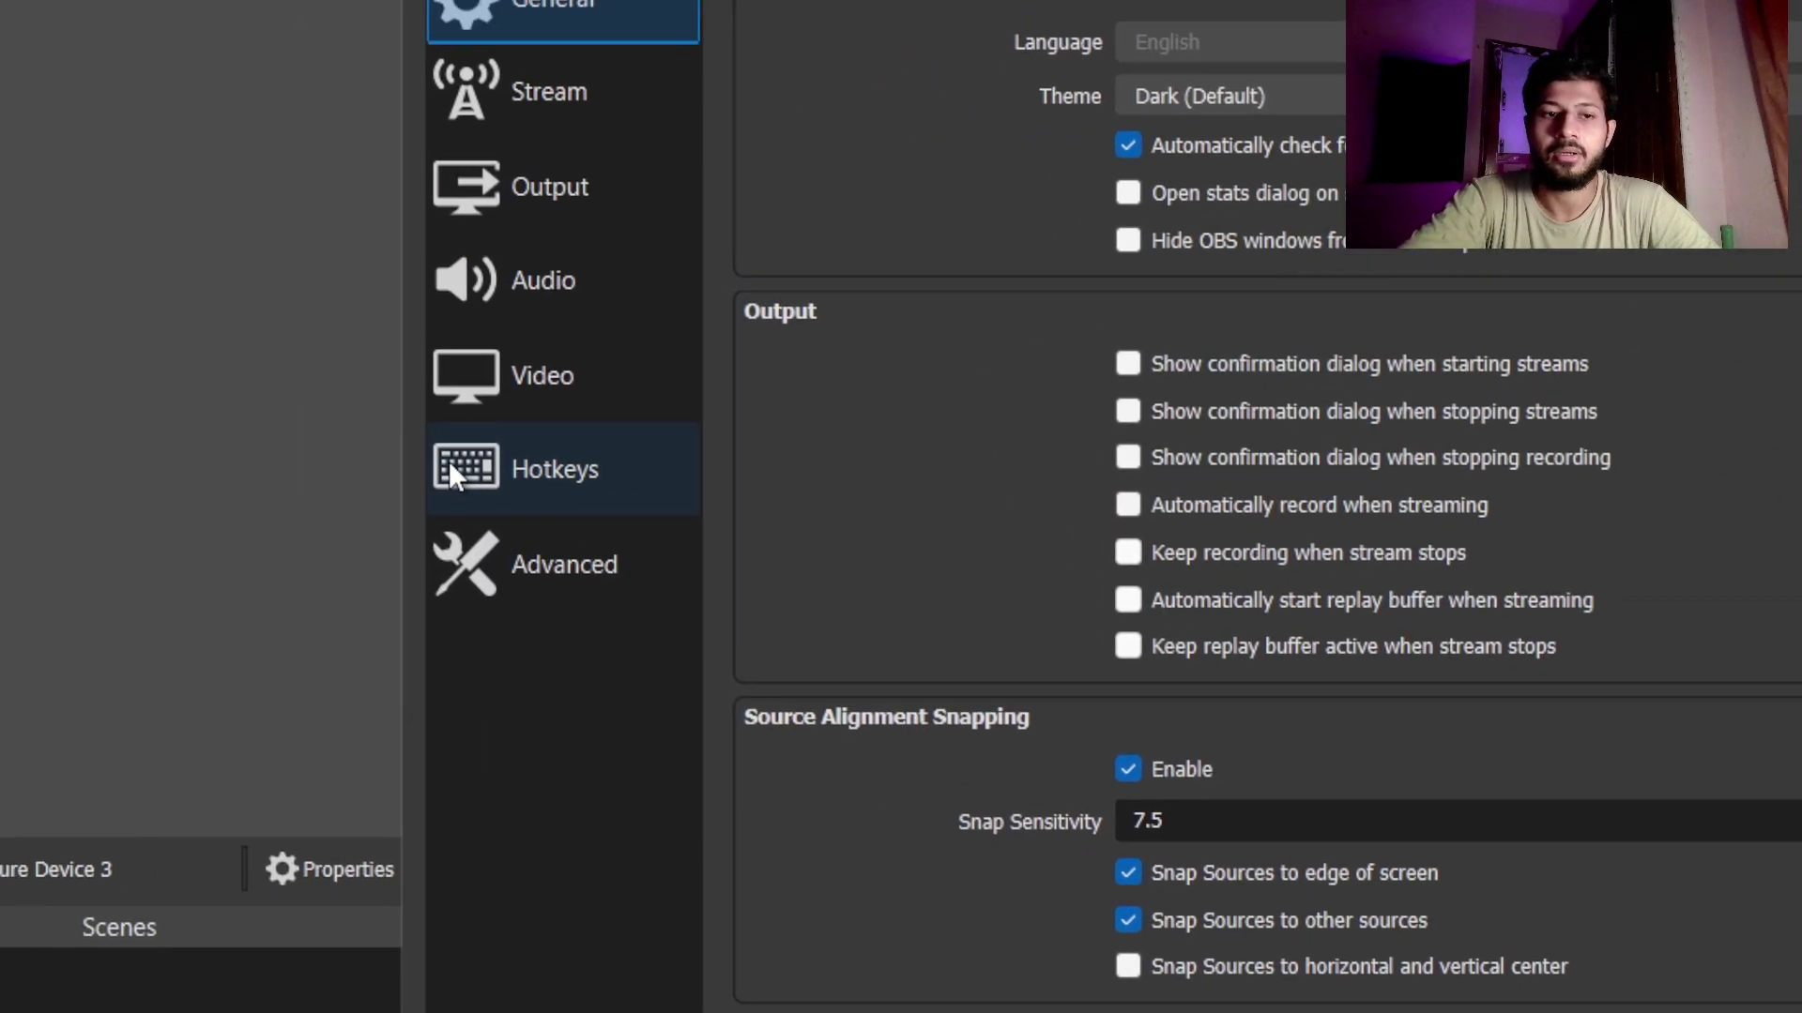
{"action": "left_click", "coordinate": [701, 508]}
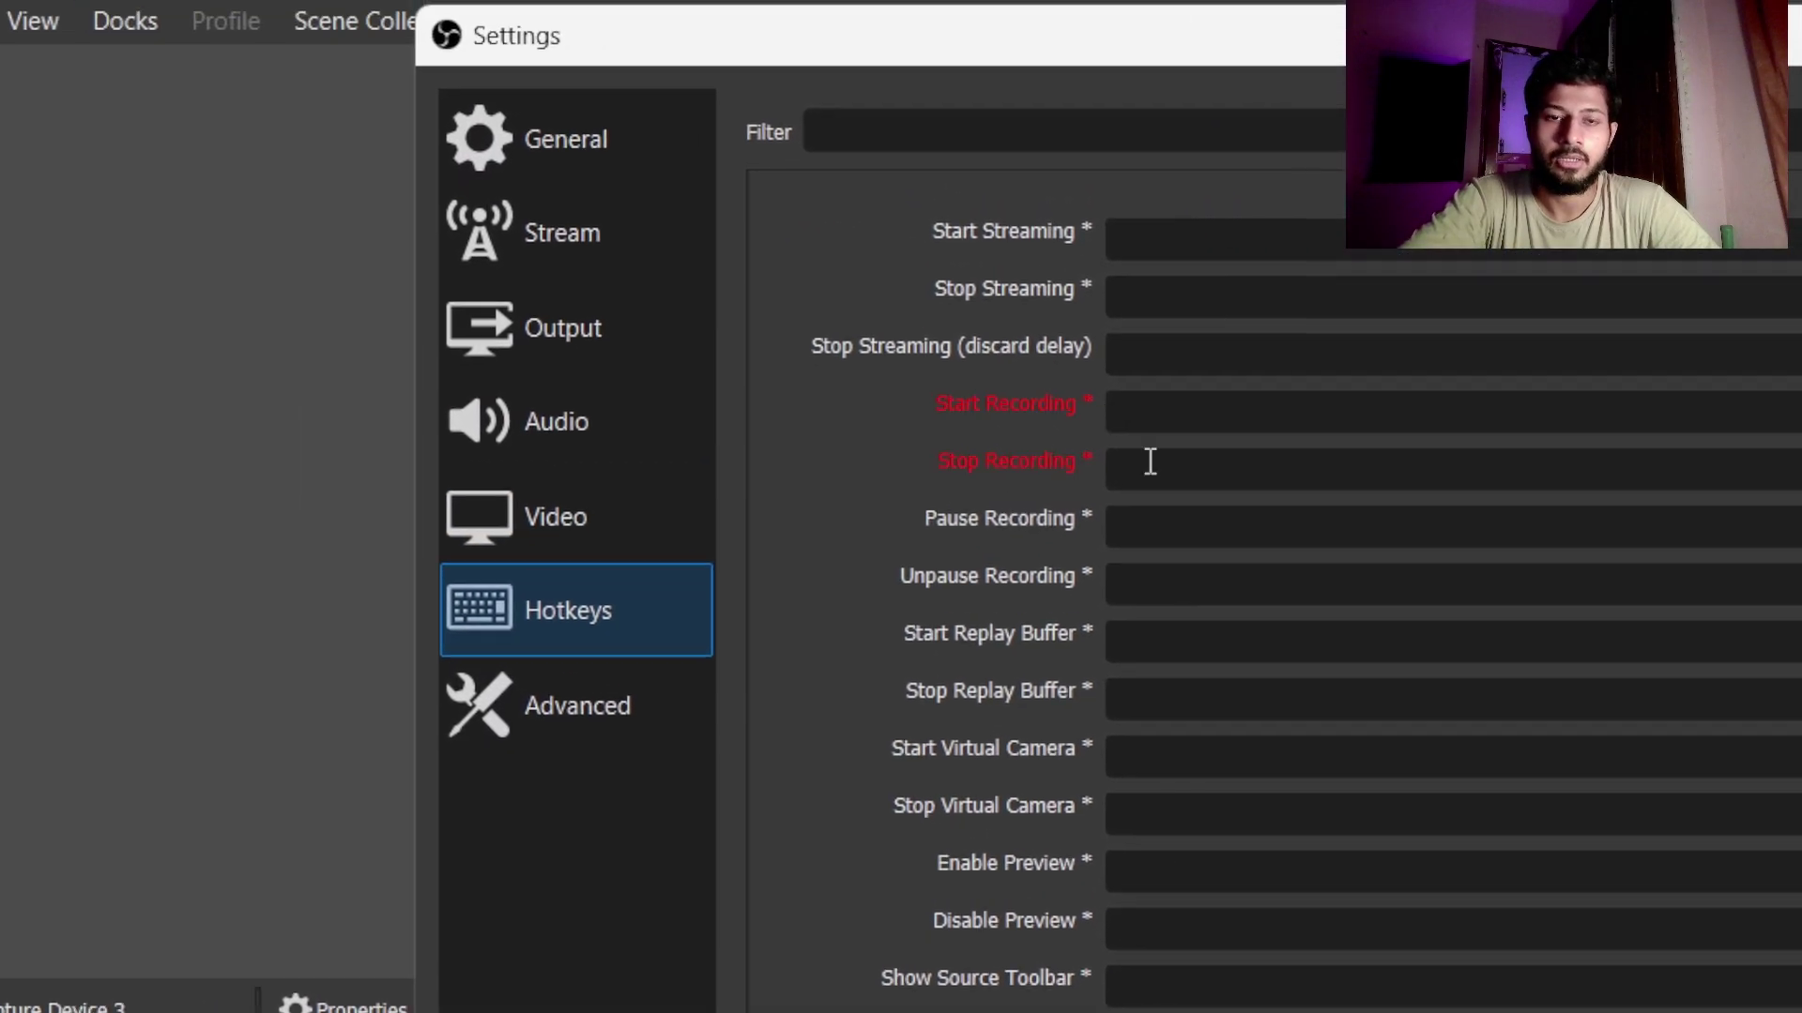
{"action": "scroll", "coordinate": [787, 555], "scroll_direction": "down", "scroll_amount": 3}
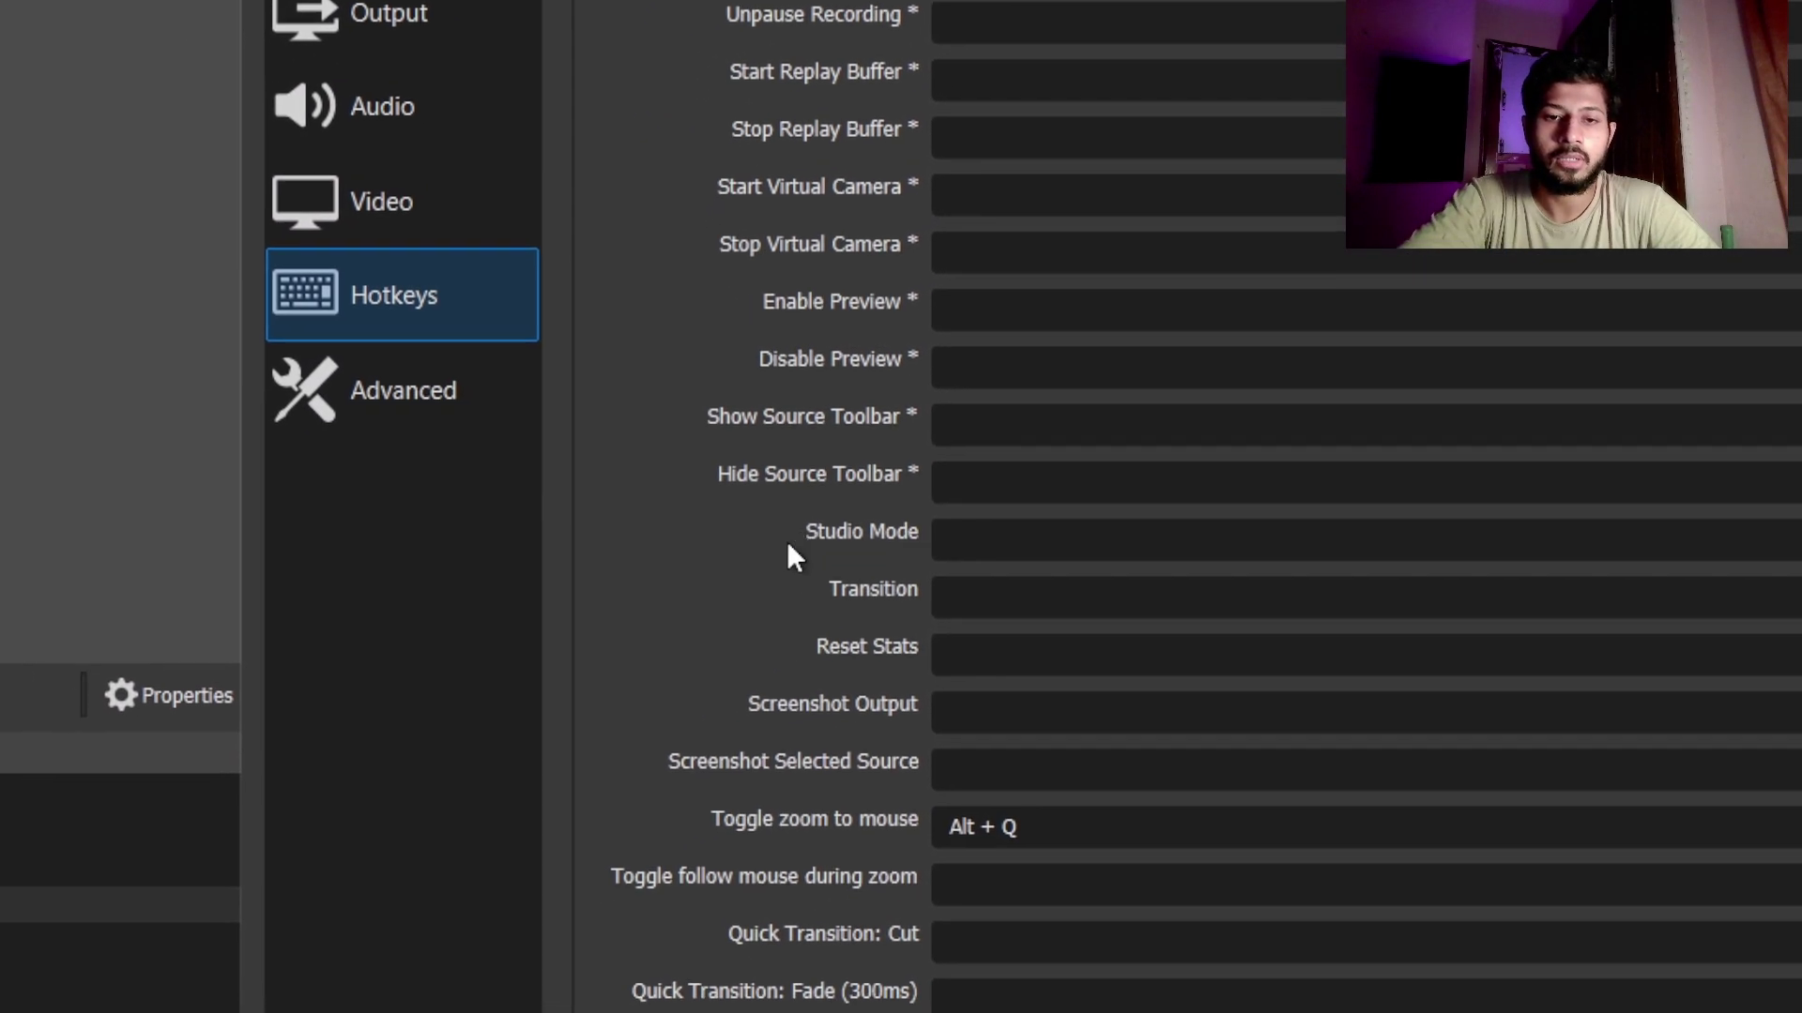
{"action": "scroll", "coordinate": [786, 555], "scroll_direction": "down", "scroll_amount": 2}
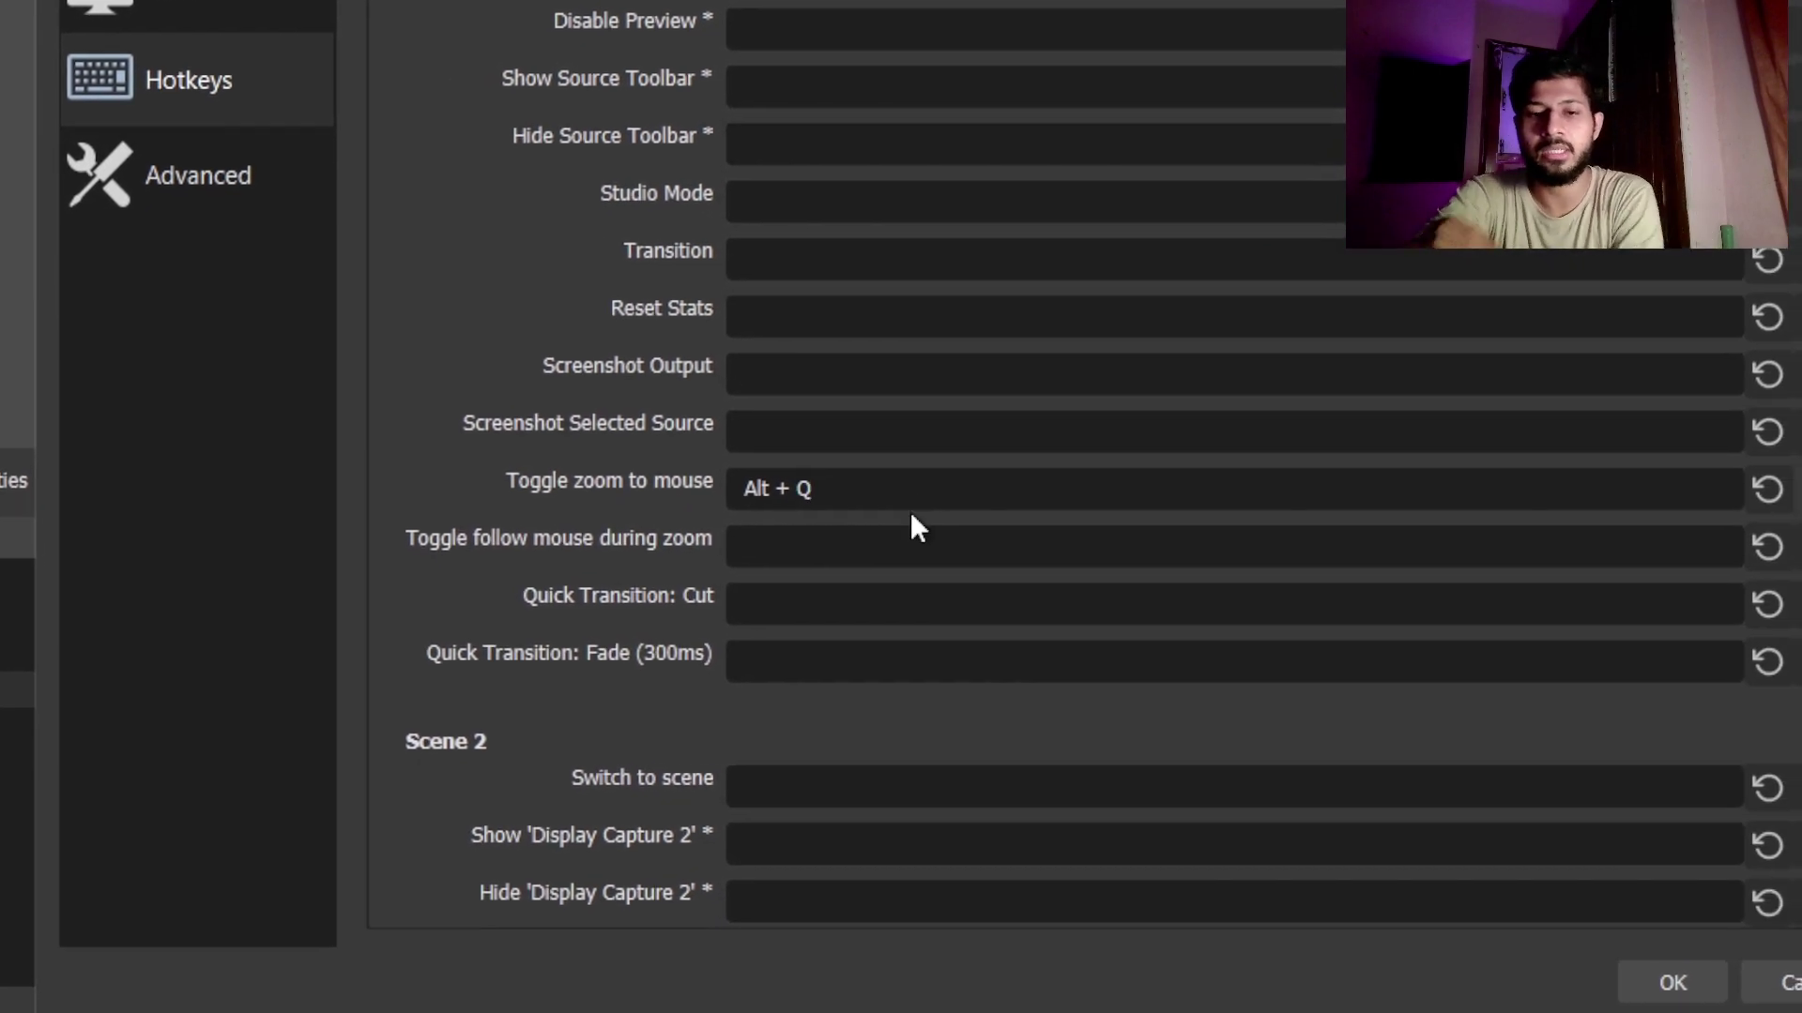
{"action": "left_click", "coordinate": [906, 496]}
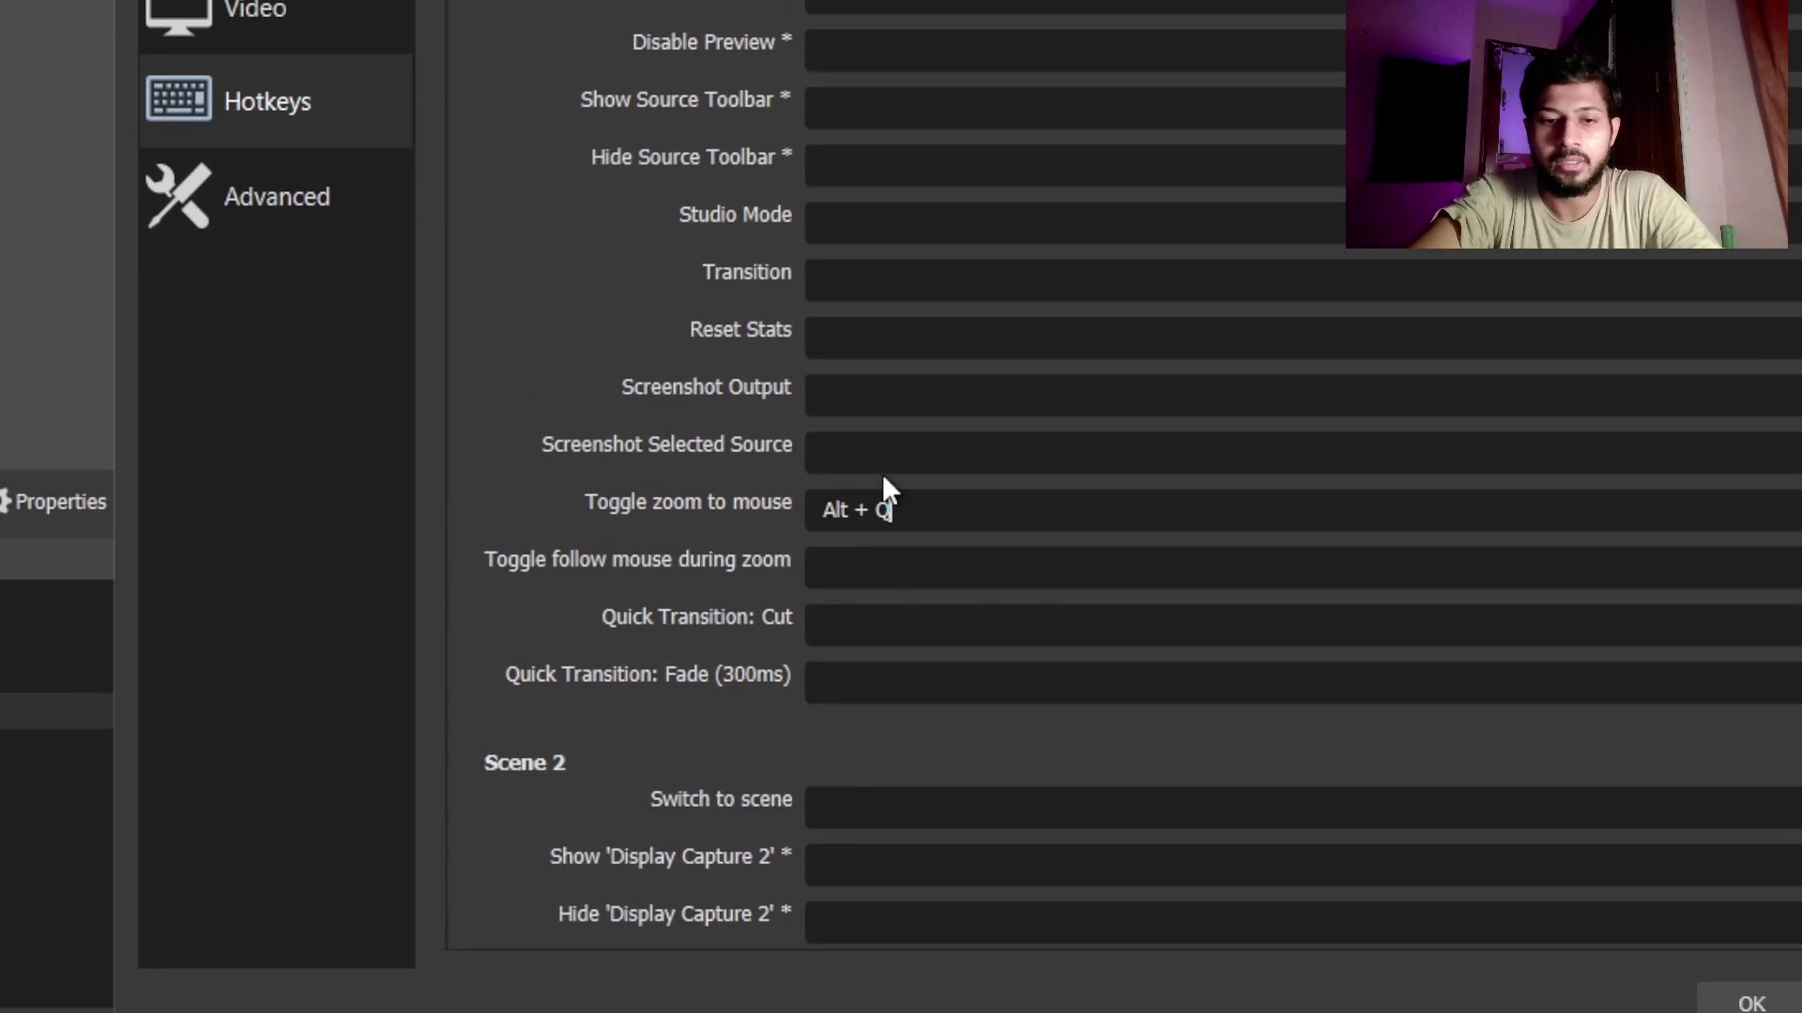
Step: Clear the Screenshot Selected Source shortcut and apply the hotkey changes
{"action": "left_click", "coordinate": [874, 450]}
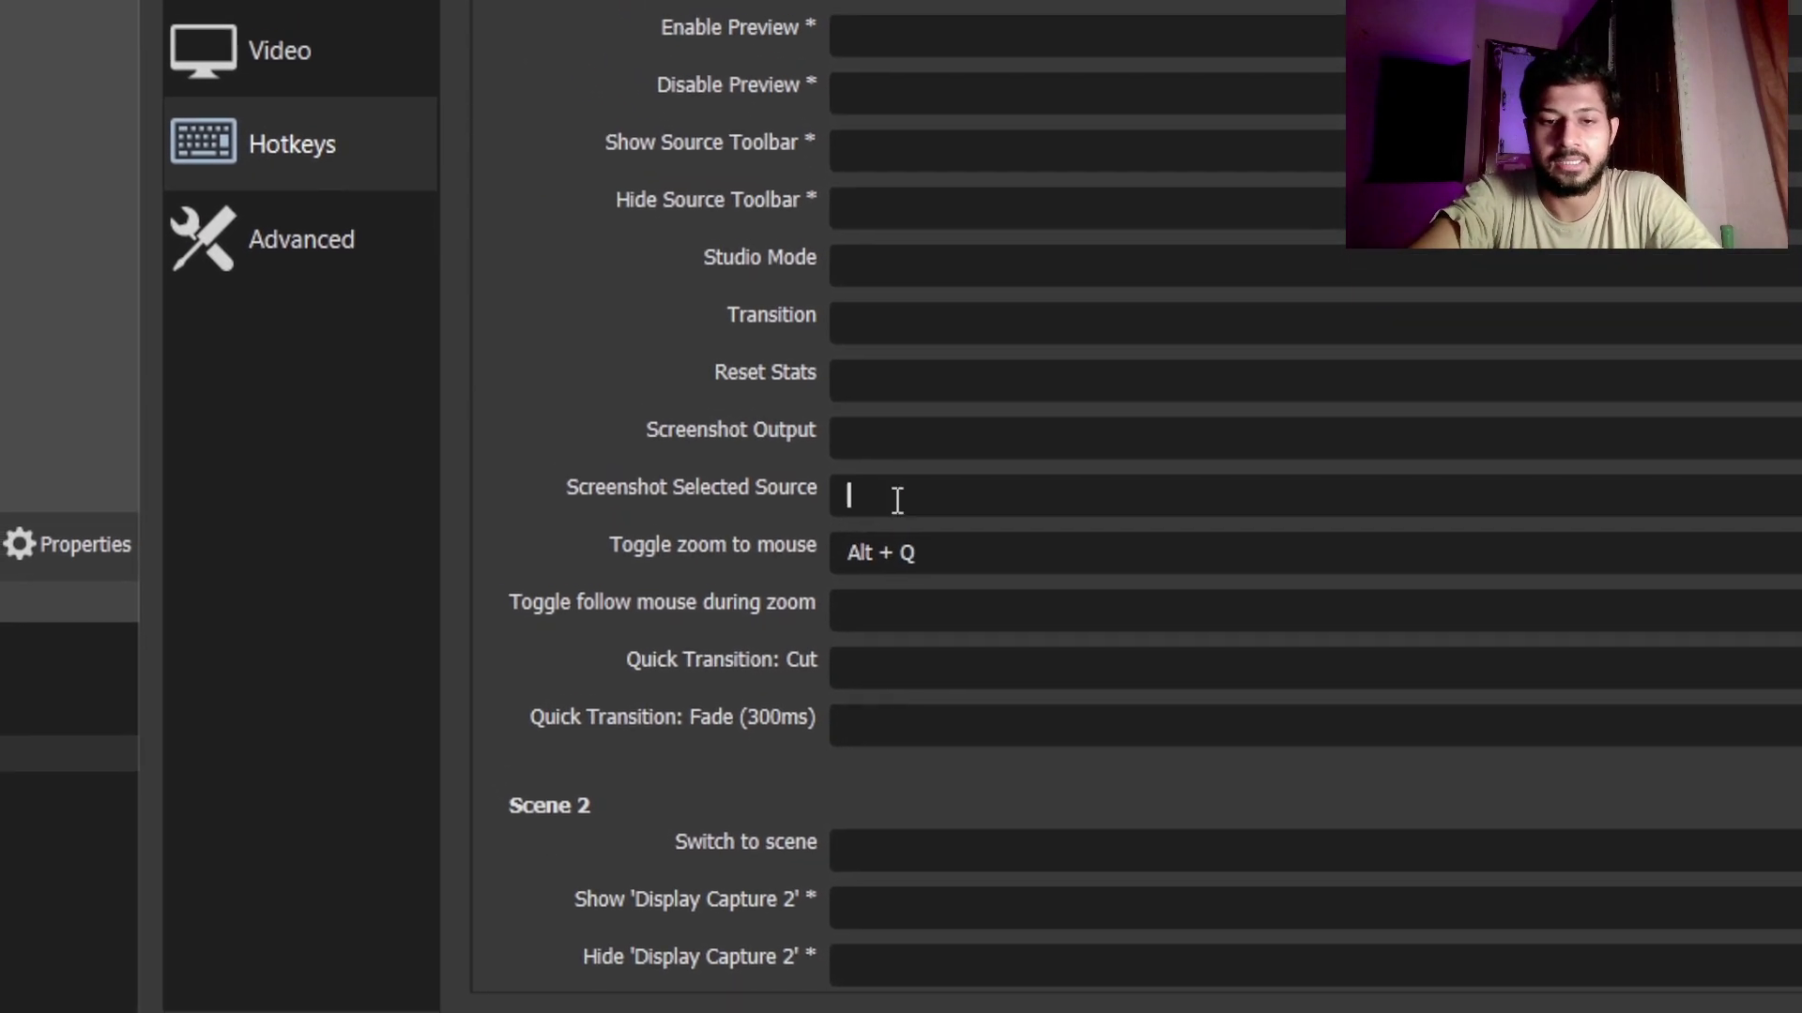
{"action": "key", "text": "w"}
{"action": "key", "text": "BackSpace"}
{"action": "type", "text": "Backspace"}
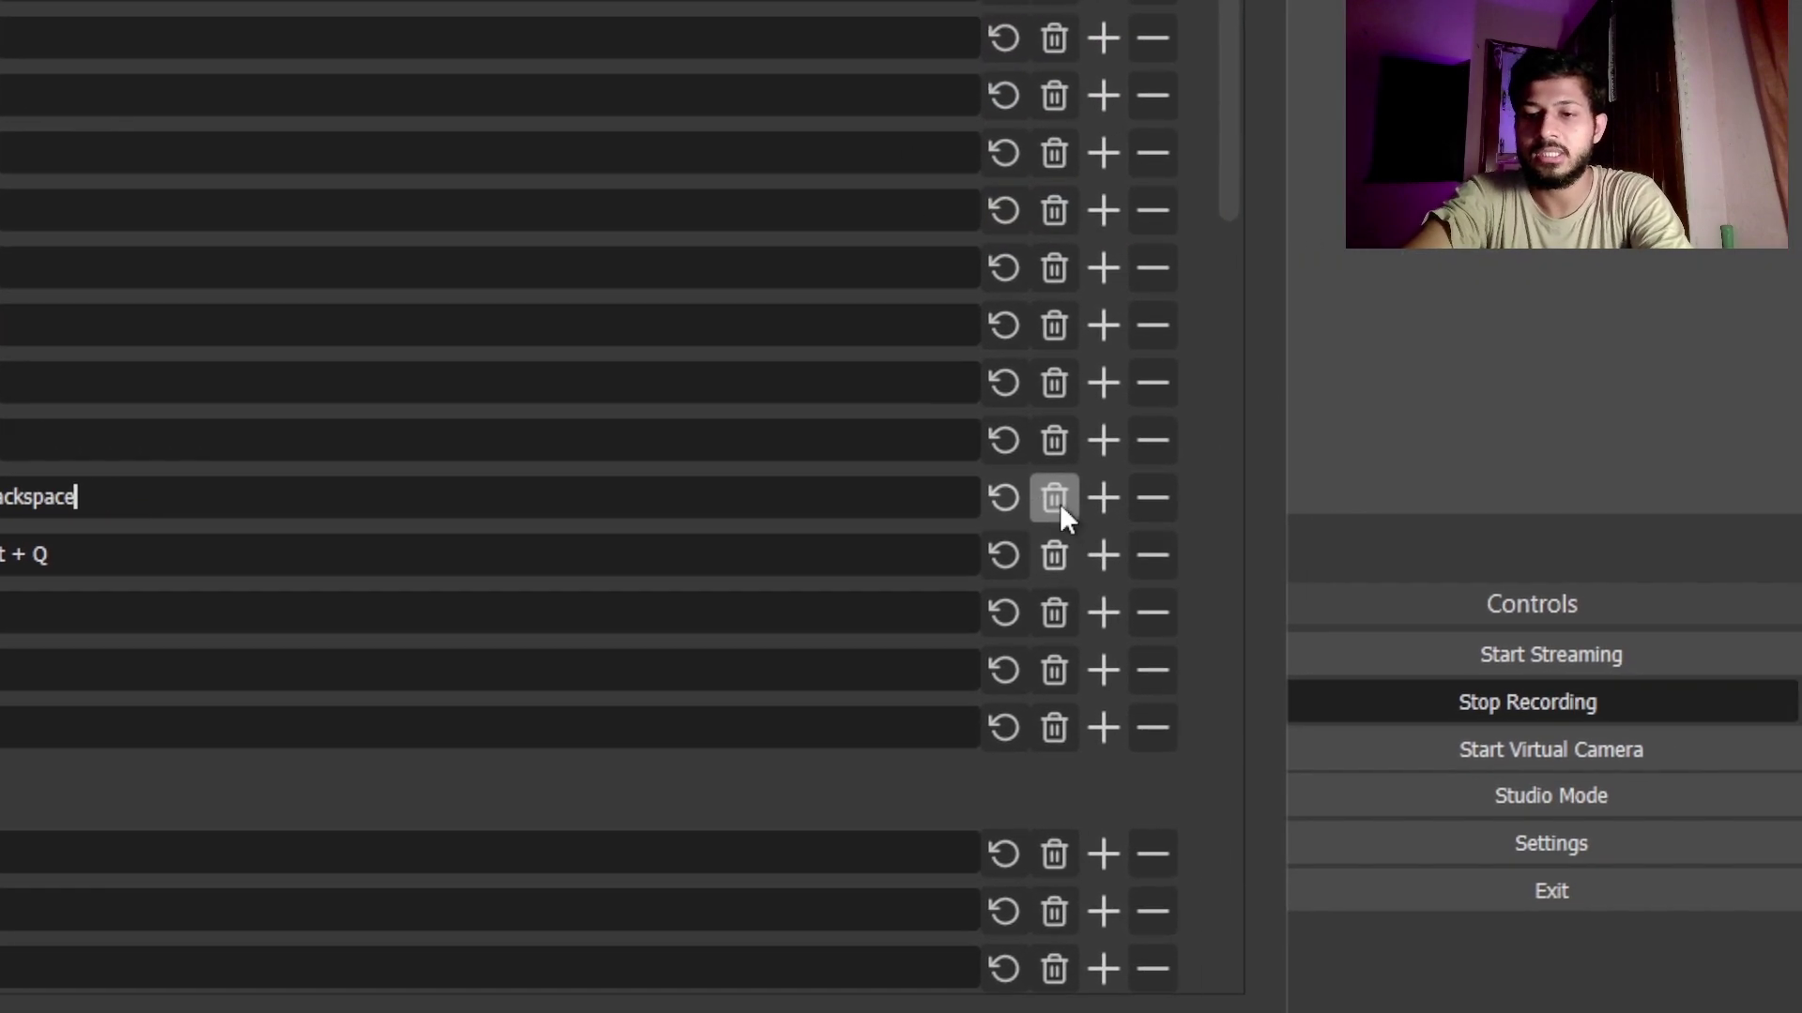
{"action": "left_click", "coordinate": [1054, 499]}
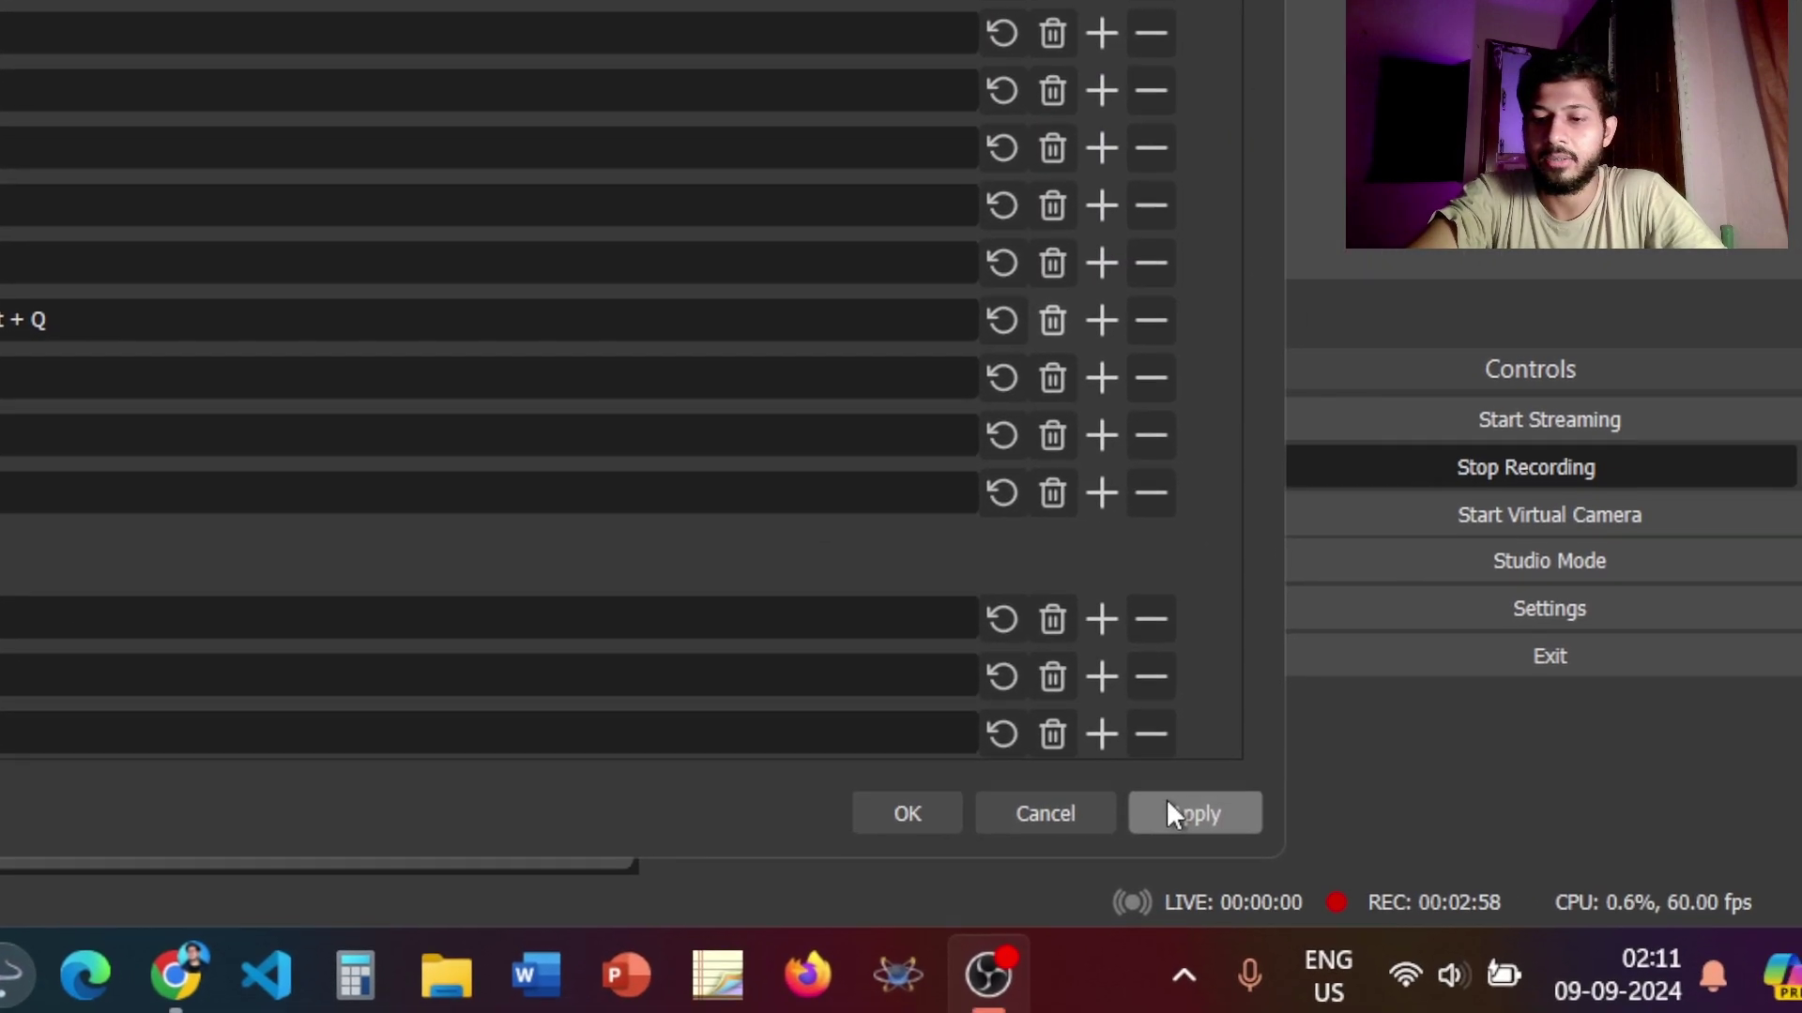
{"action": "left_click", "coordinate": [1175, 805]}
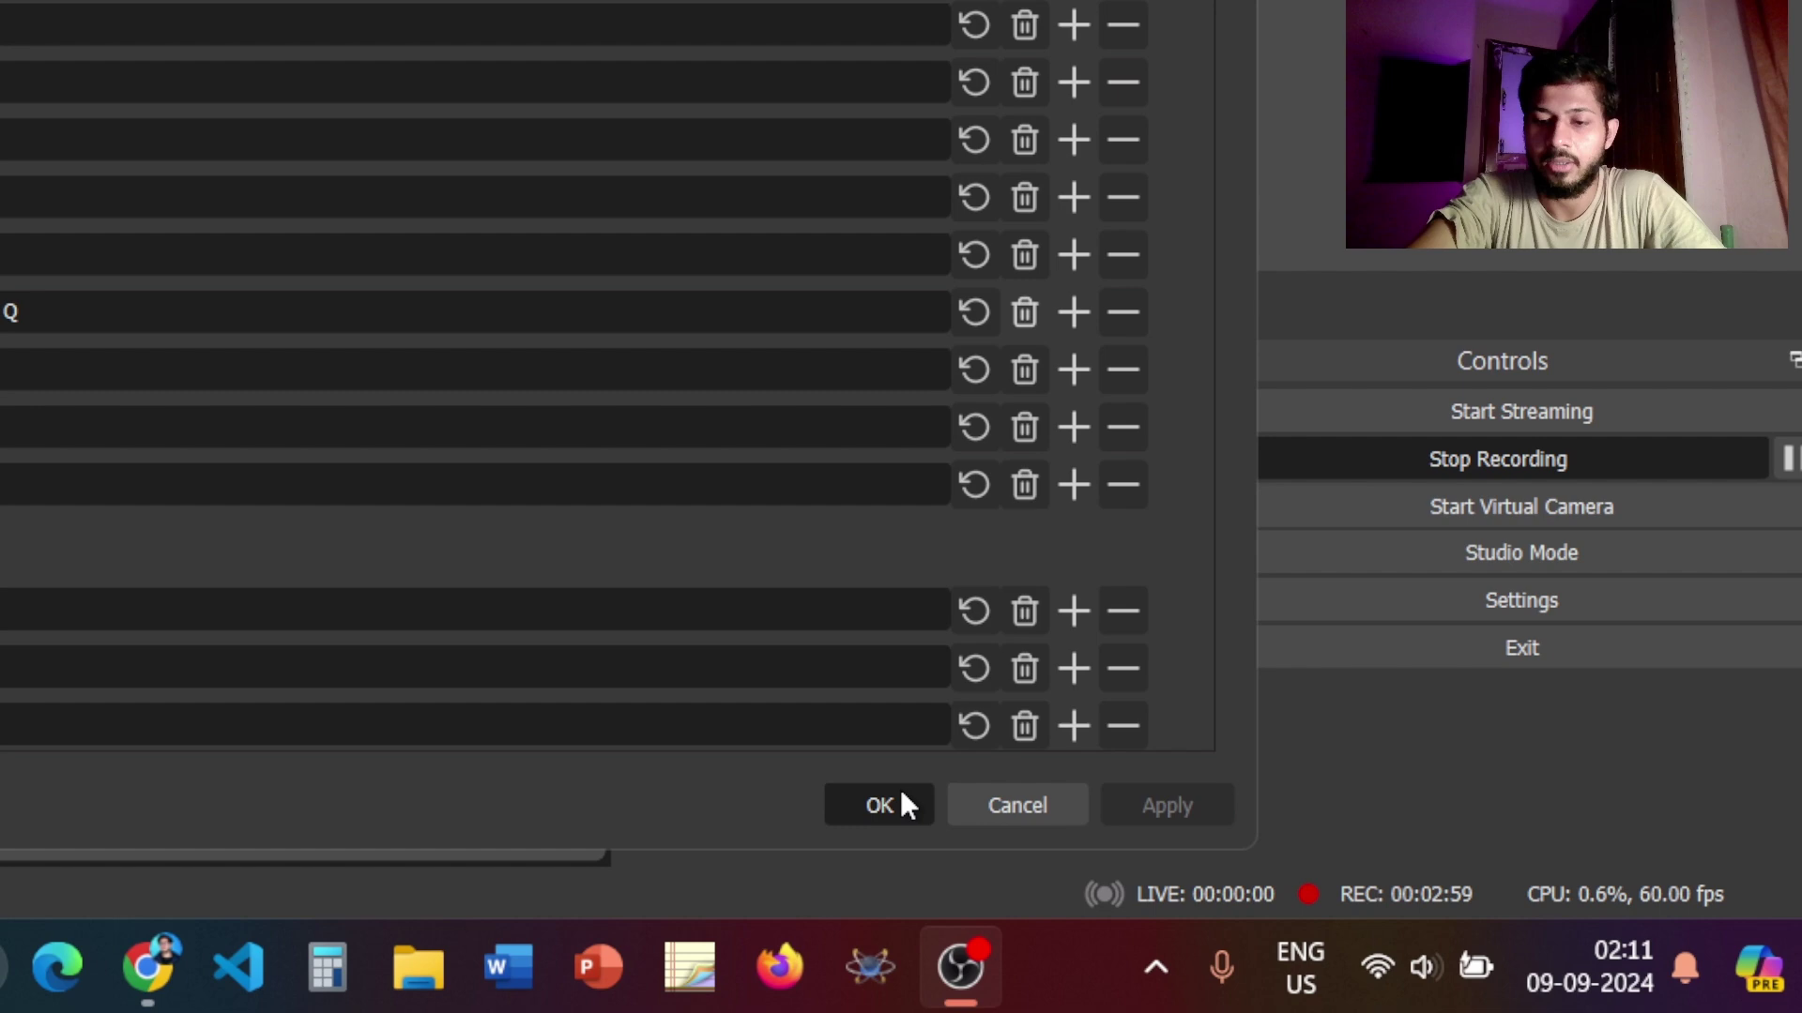
Step: Confirm the Settings dialog with OK, keeping the Alt+Q zoom shortcut
{"action": "left_click", "coordinate": [888, 804]}
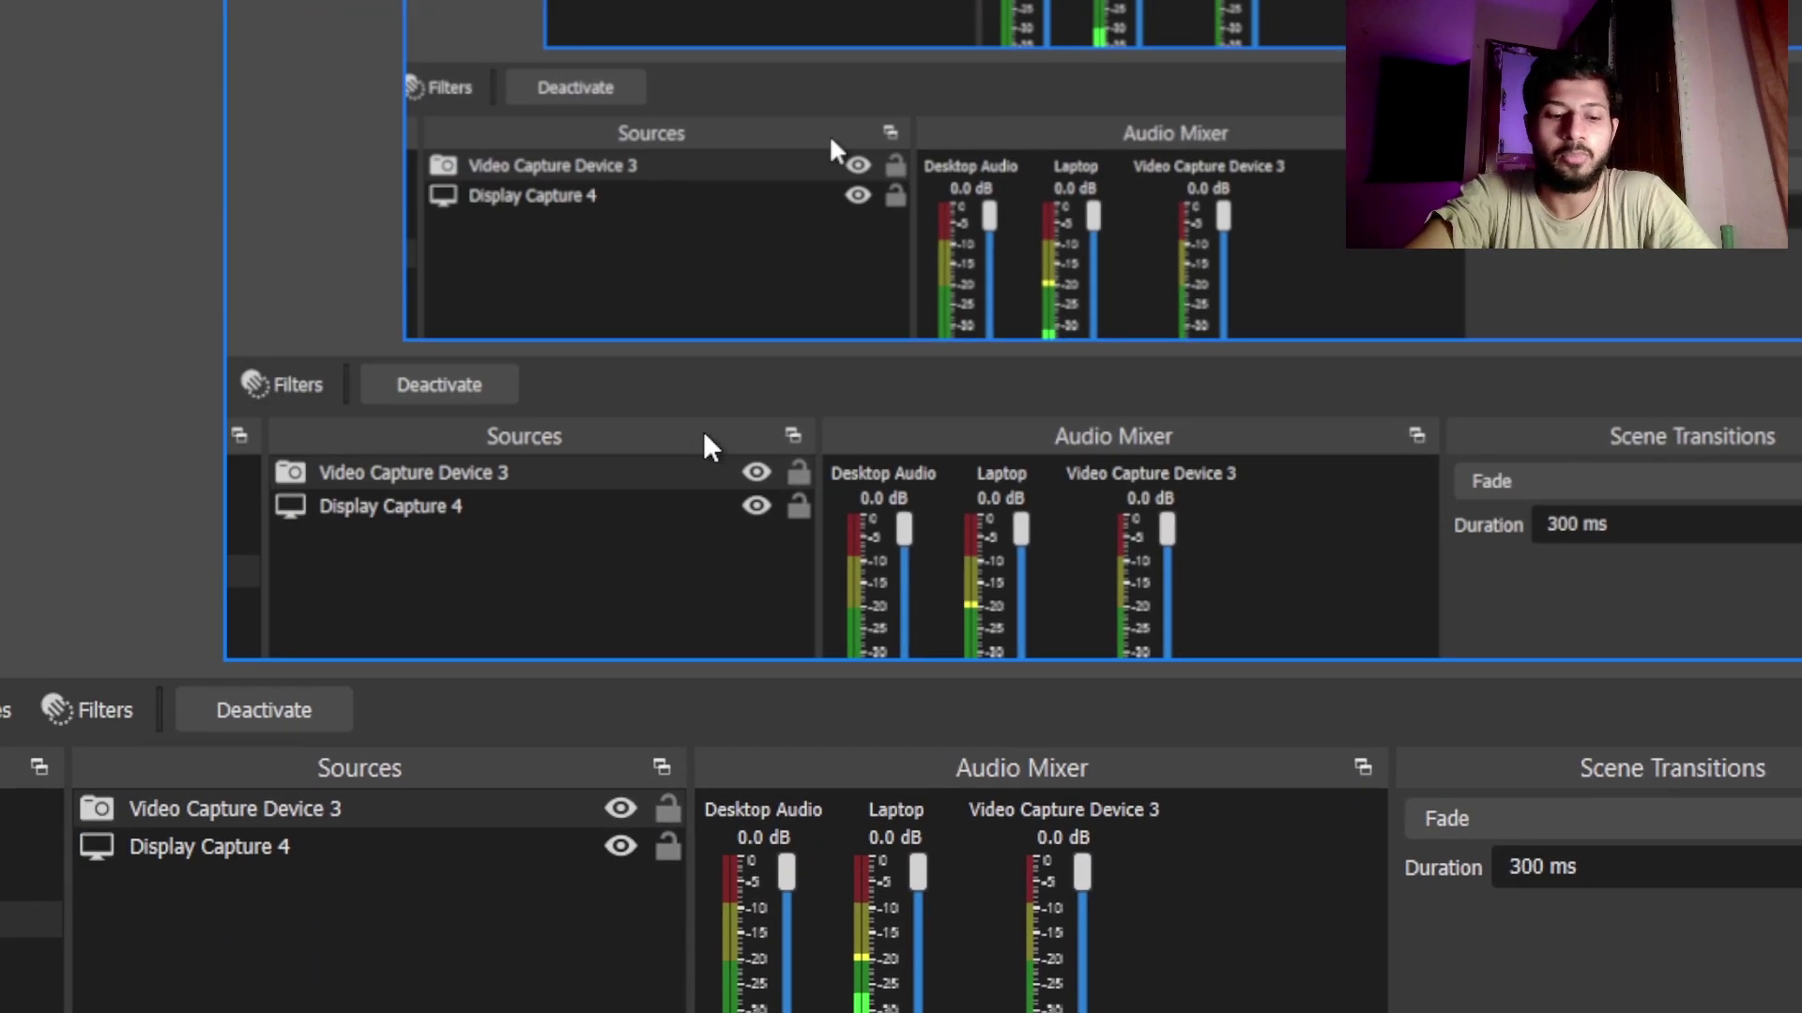